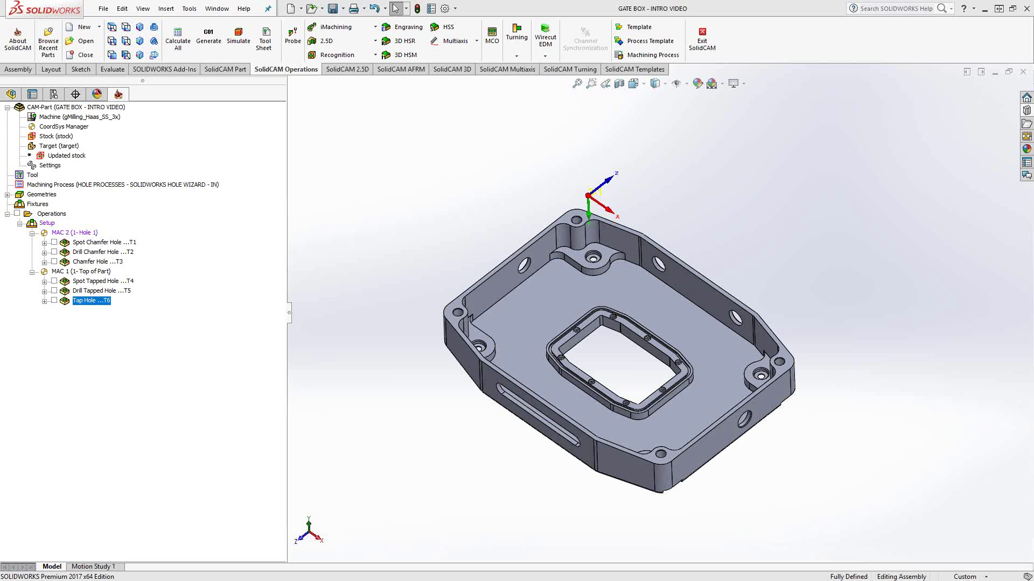
Save the three MAC 1 tapped-hole operations (T4–T6) as process template 'Tapped Hole Example' with tool data
{"action": "left_click", "coordinate": [78, 283], "text": "shift"}
{"action": "left_click", "coordinate": [54, 281]}
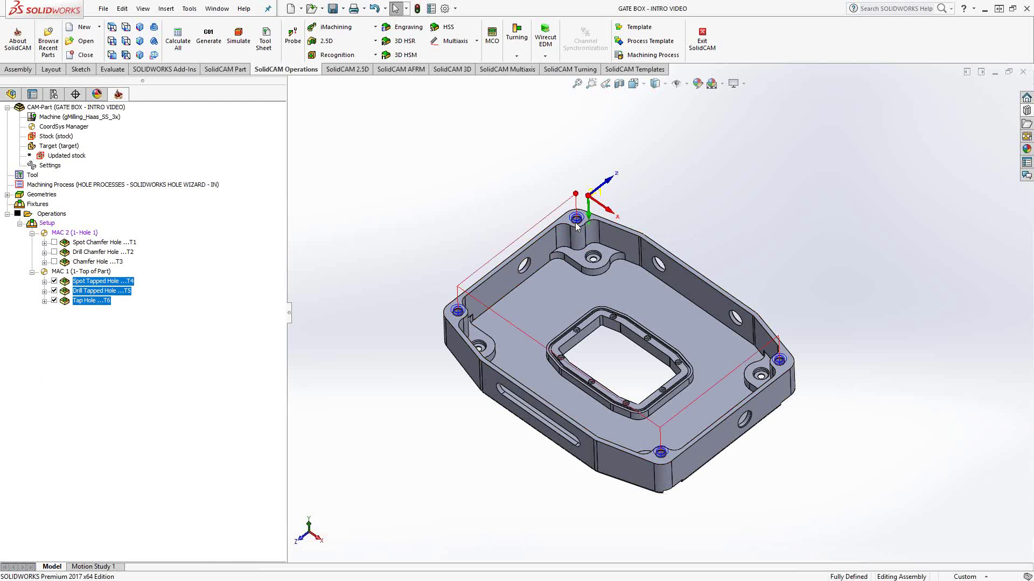
{"action": "right_click", "coordinate": [92, 302]}
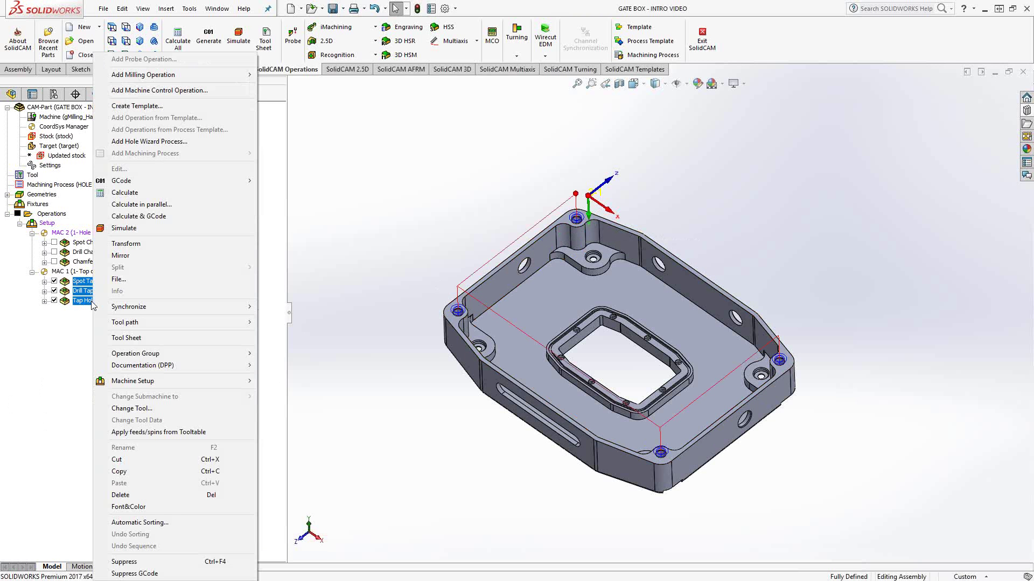
{"action": "left_click", "coordinate": [157, 106]}
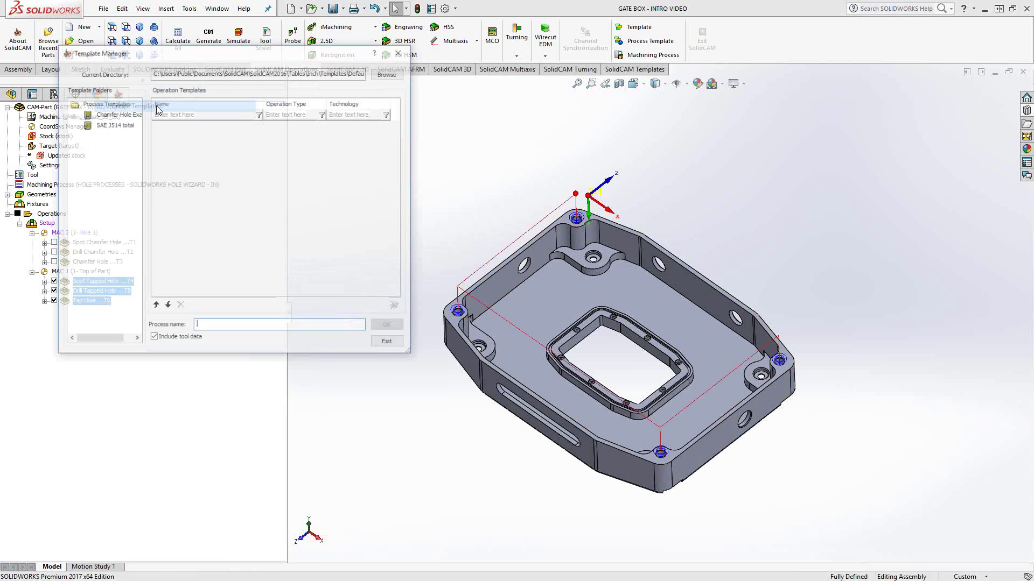
{"action": "type", "text": "Tap"}
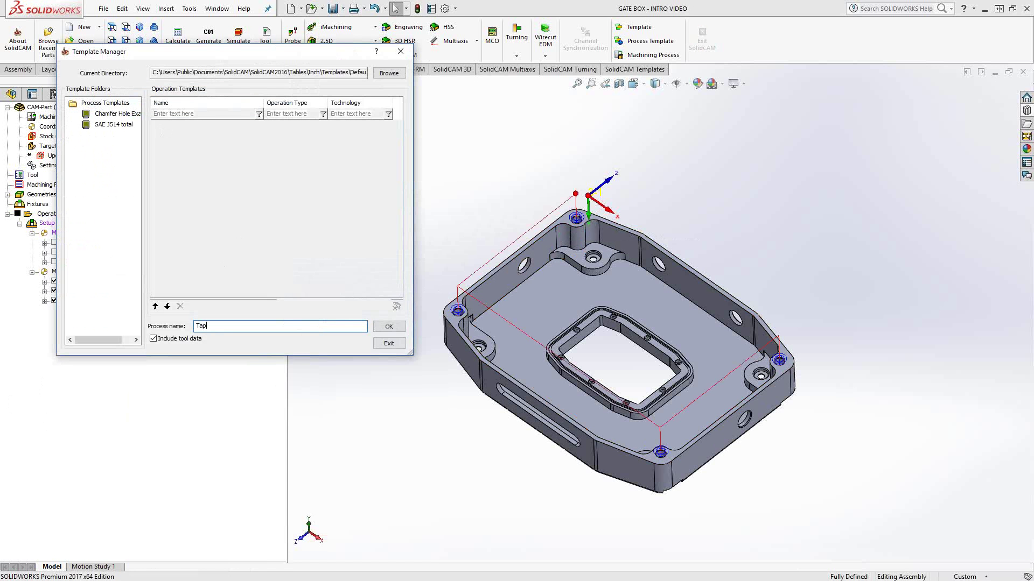
{"action": "type", "text": "ped Hole Example"}
{"action": "left_click_drag", "start_coordinate": [196, 53], "coordinate": [271, 72]}
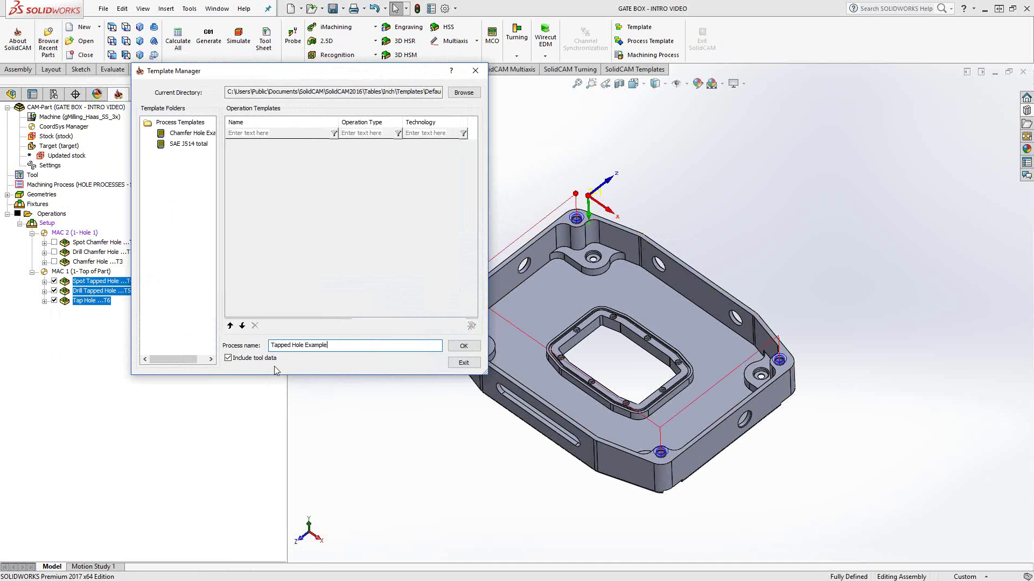
Save the template and suppress the three original tapped-hole operations
{"action": "left_click", "coordinate": [468, 348]}
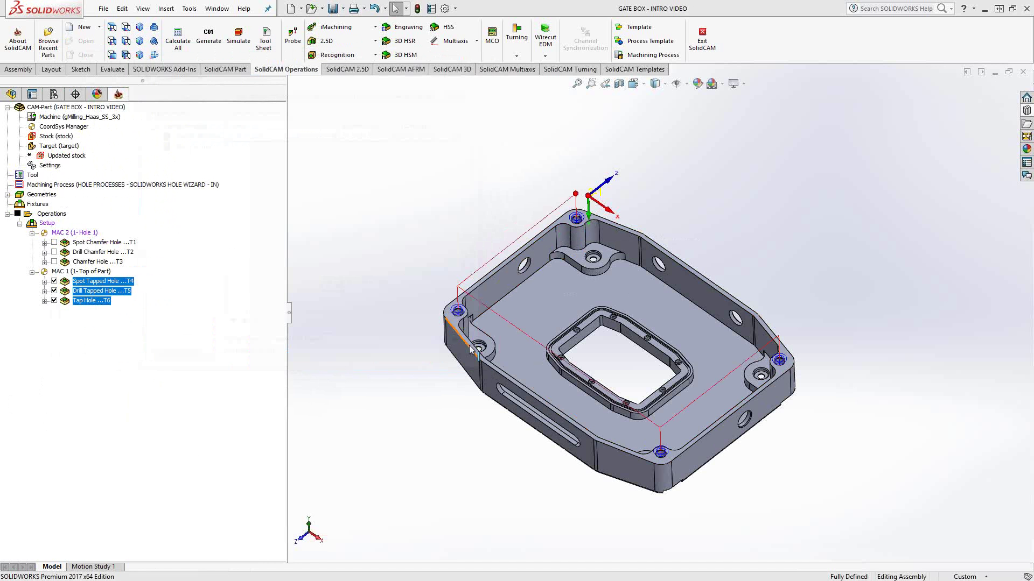
{"action": "right_click", "coordinate": [91, 301]}
{"action": "left_click", "coordinate": [130, 561]}
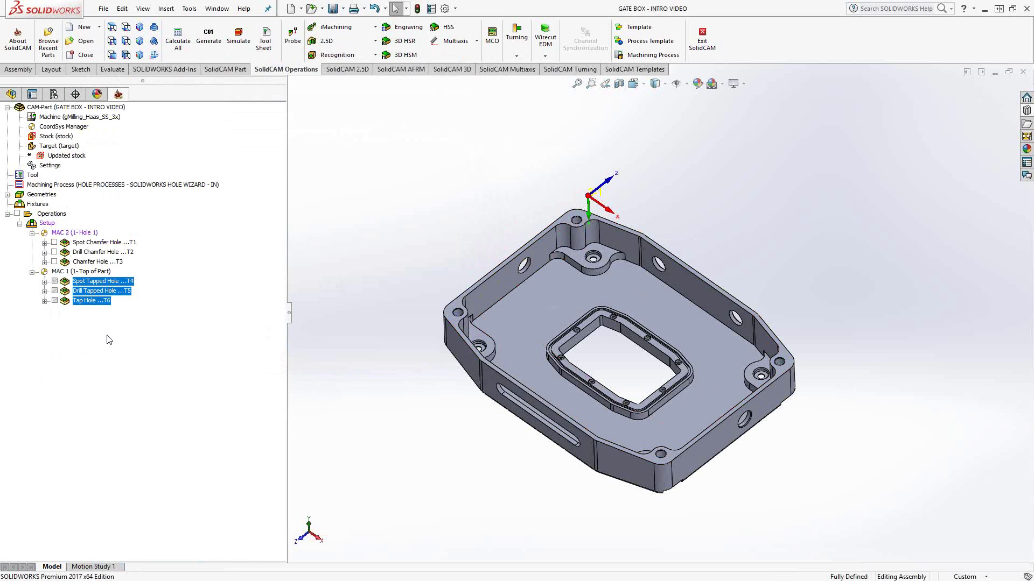
Add operations from the Tapped Hole Example template after Tap Hole T6, using the template name
{"action": "left_click", "coordinate": [95, 301]}
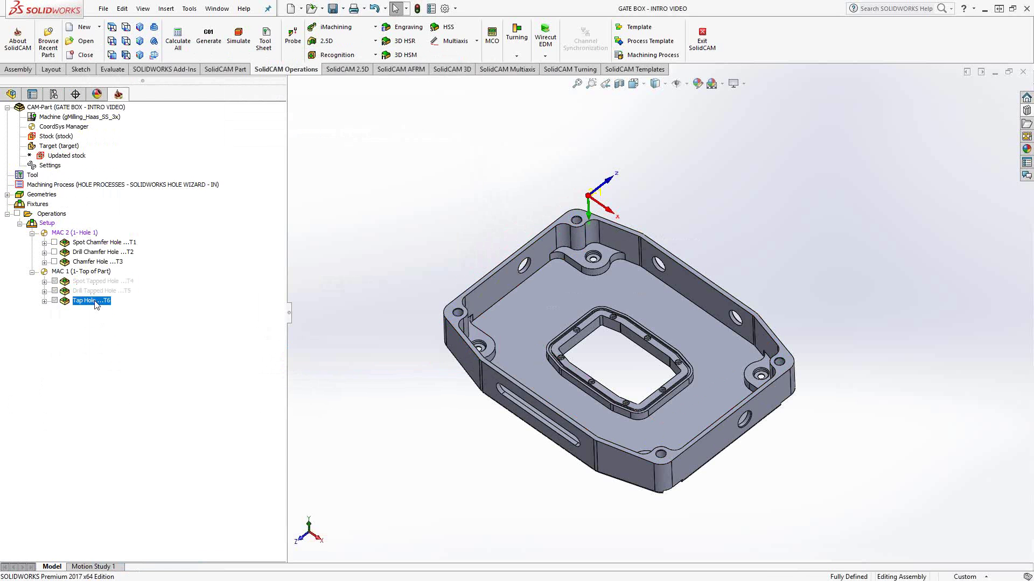
{"action": "right_click", "coordinate": [95, 303]}
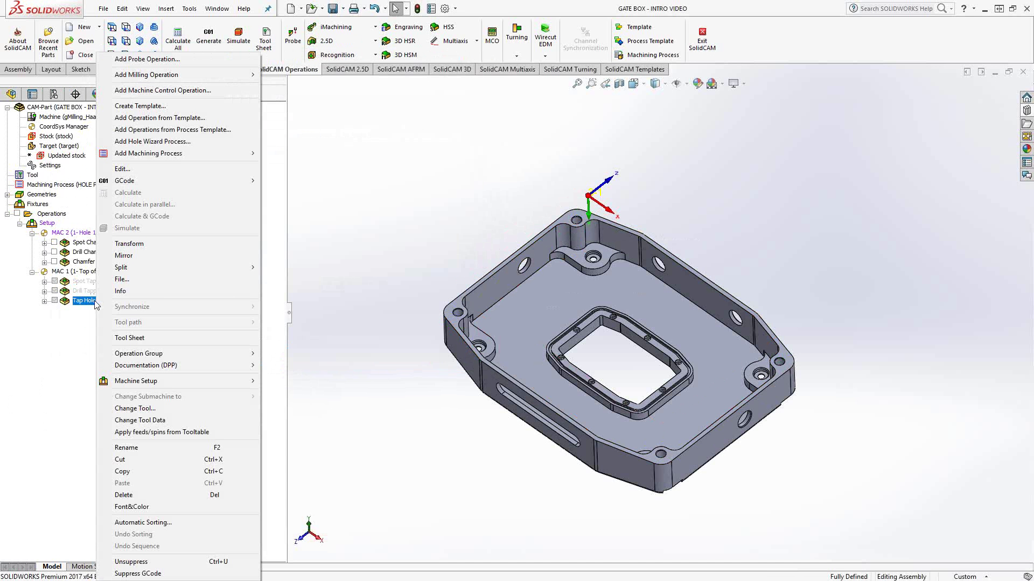
{"action": "left_click", "coordinate": [156, 129]}
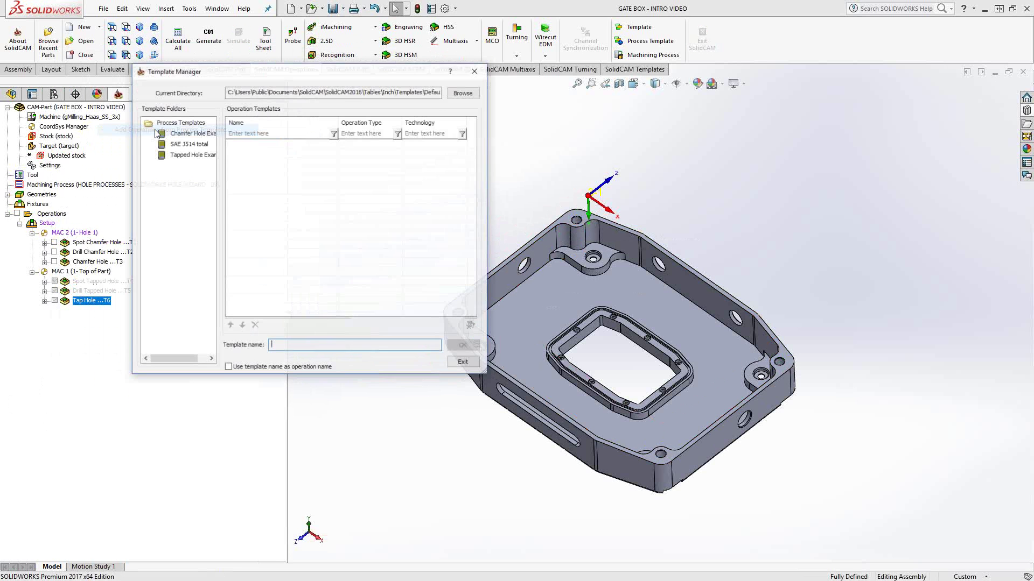
{"action": "left_click", "coordinate": [195, 155]}
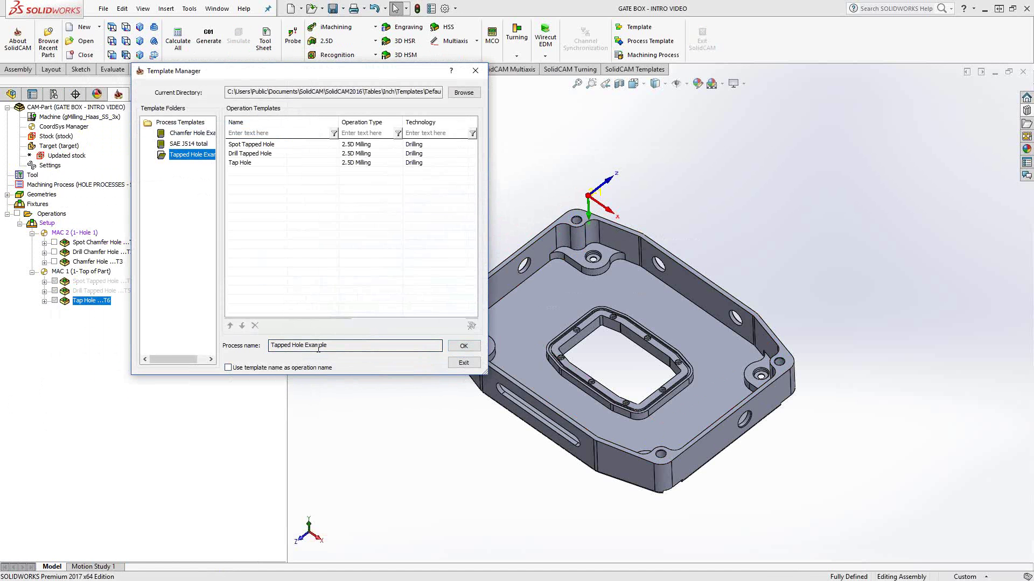
{"action": "left_click", "coordinate": [227, 367]}
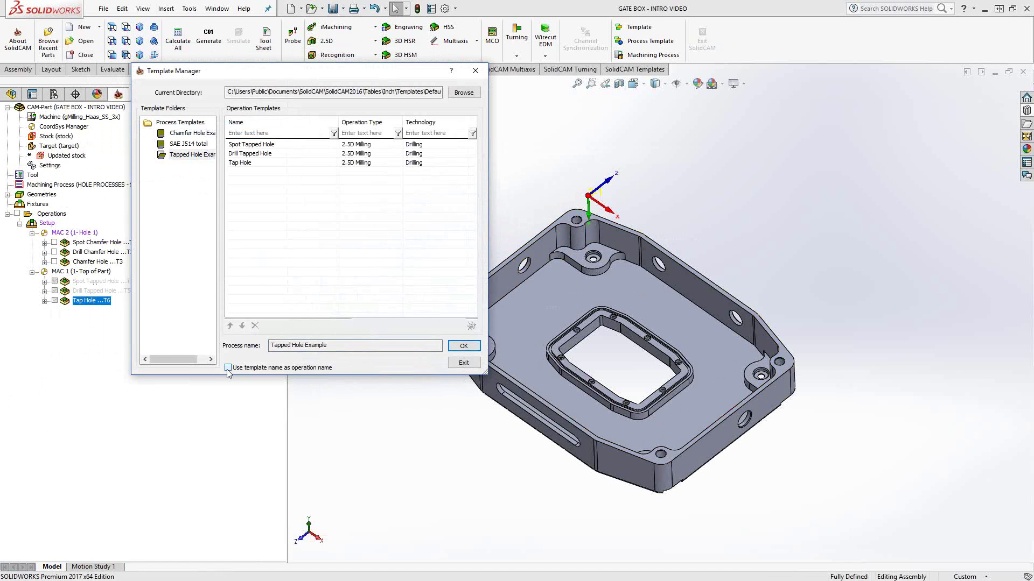
{"action": "left_click", "coordinate": [473, 350]}
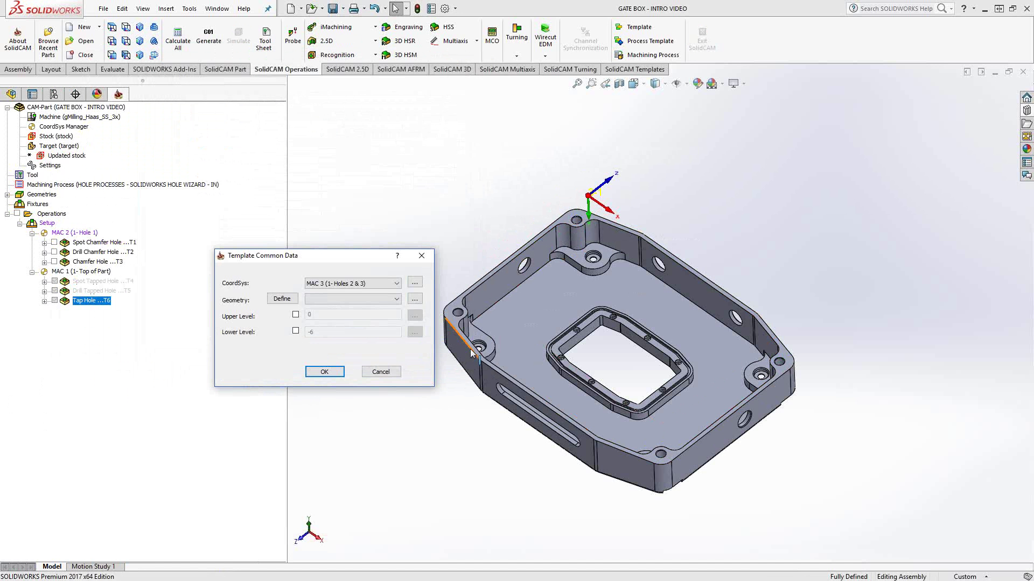
Use CoordSys MAC 1 and define drill6 geometry on the four top corner holes
{"action": "left_click", "coordinate": [397, 285]}
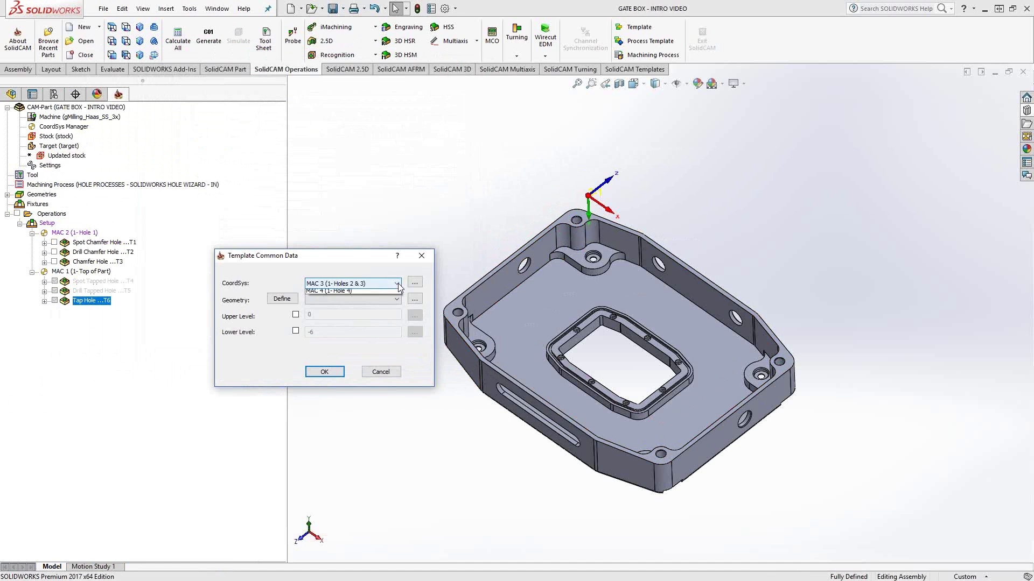
{"action": "left_click", "coordinate": [391, 294]}
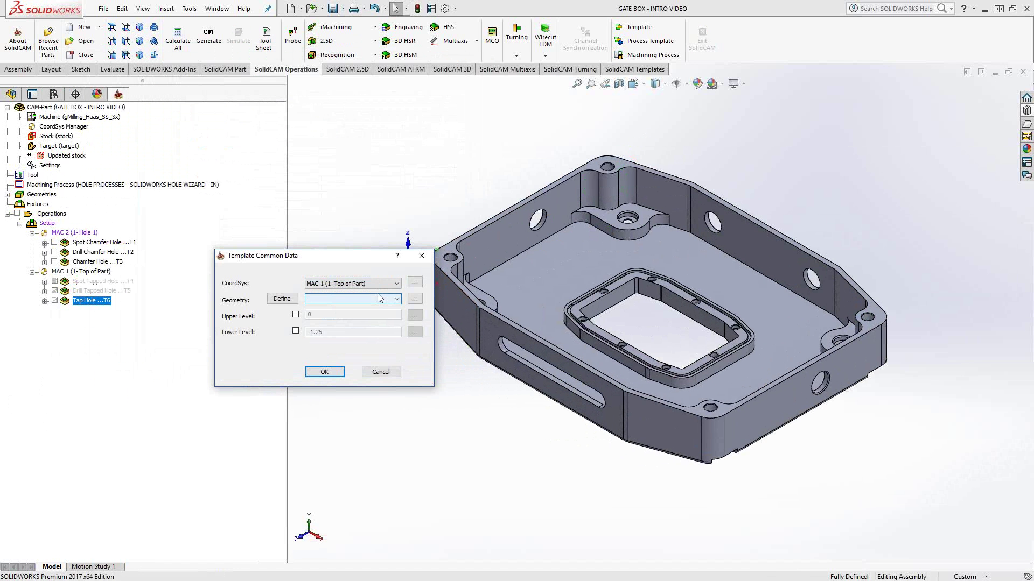
{"action": "left_click_drag", "start_coordinate": [377, 260], "coordinate": [303, 269]}
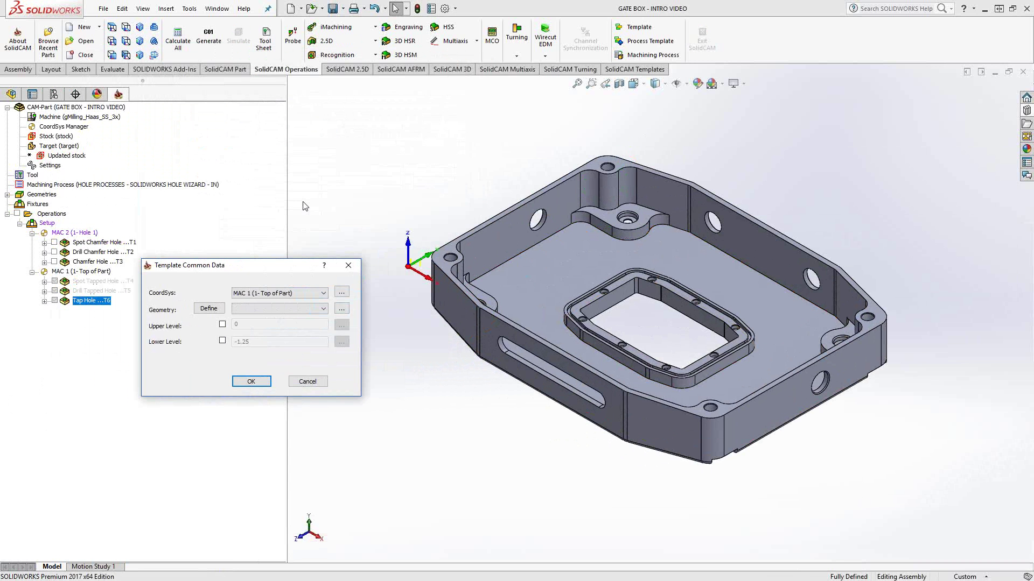
{"action": "left_click", "coordinate": [214, 309]}
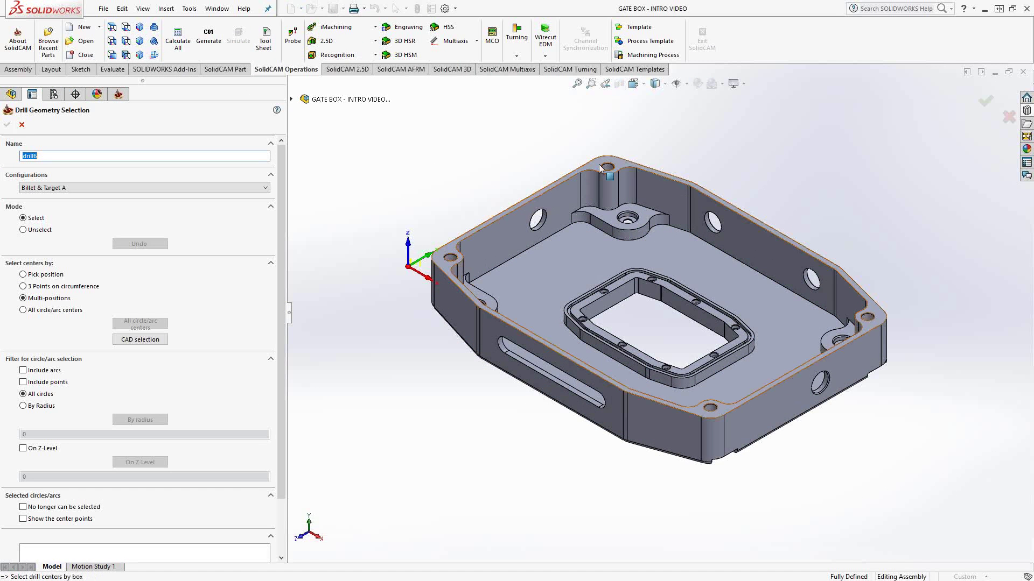
{"action": "left_click", "coordinate": [594, 165]}
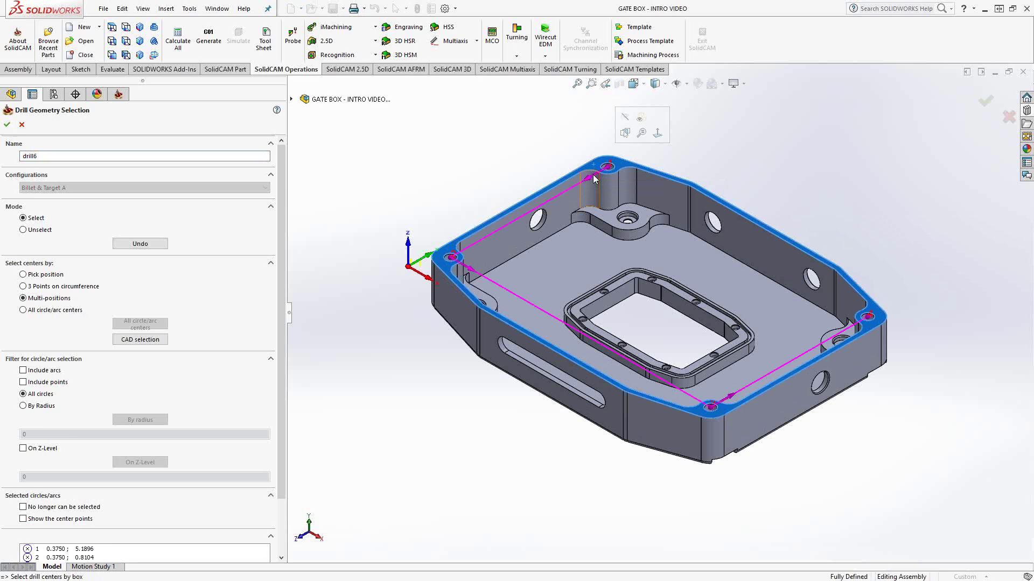
{"action": "left_click", "coordinate": [6, 125]}
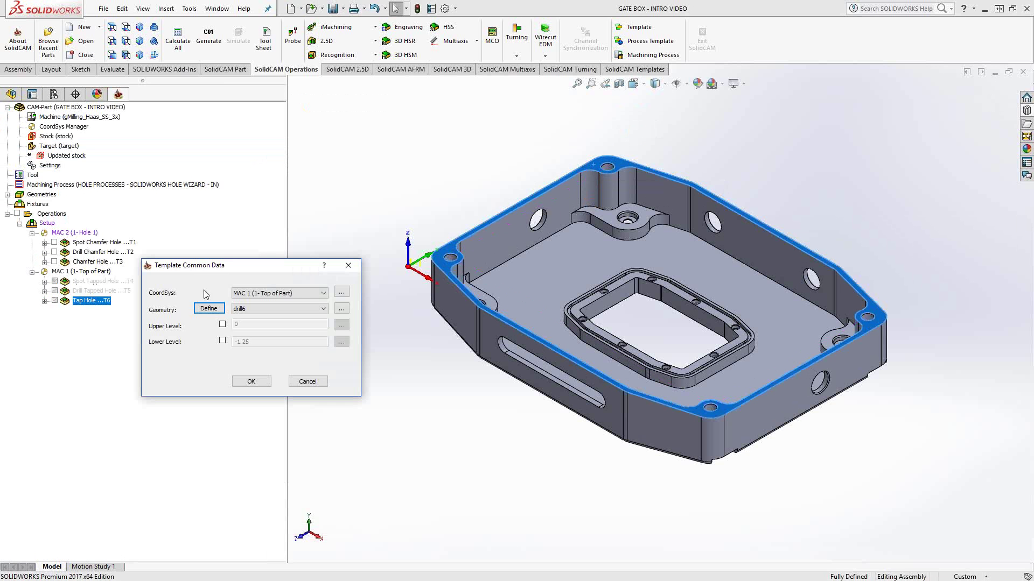
Set the Upper Level to 0 by picking the part's top corner, then confirm the common data
{"action": "left_click", "coordinate": [222, 326]}
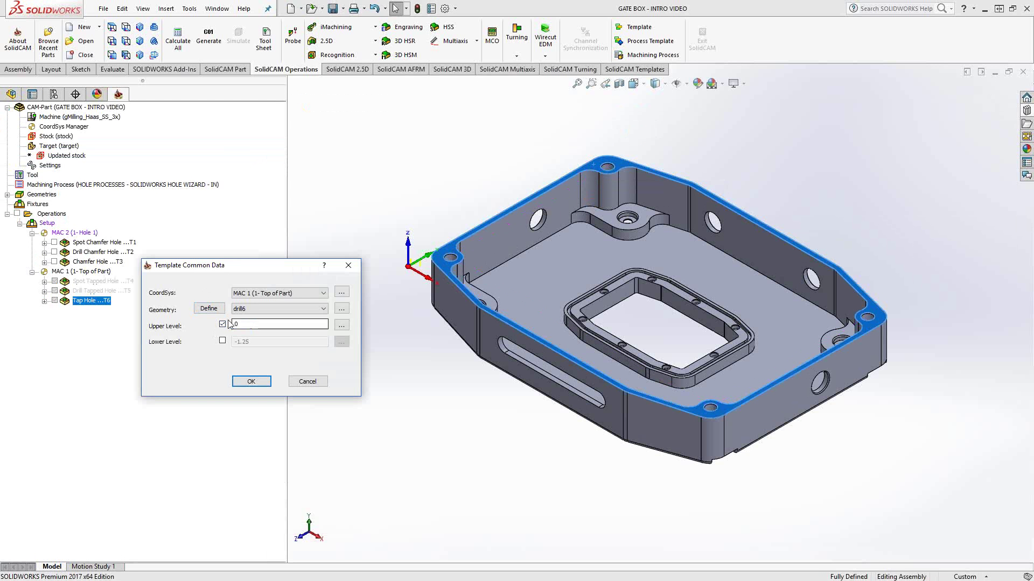
{"action": "left_click", "coordinate": [342, 325]}
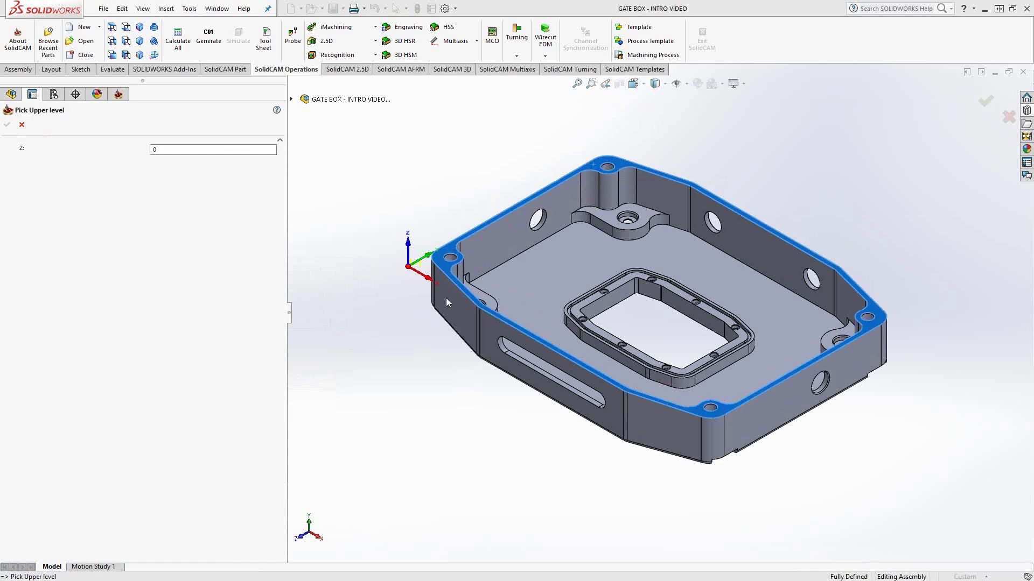
{"action": "left_click", "coordinate": [594, 164]}
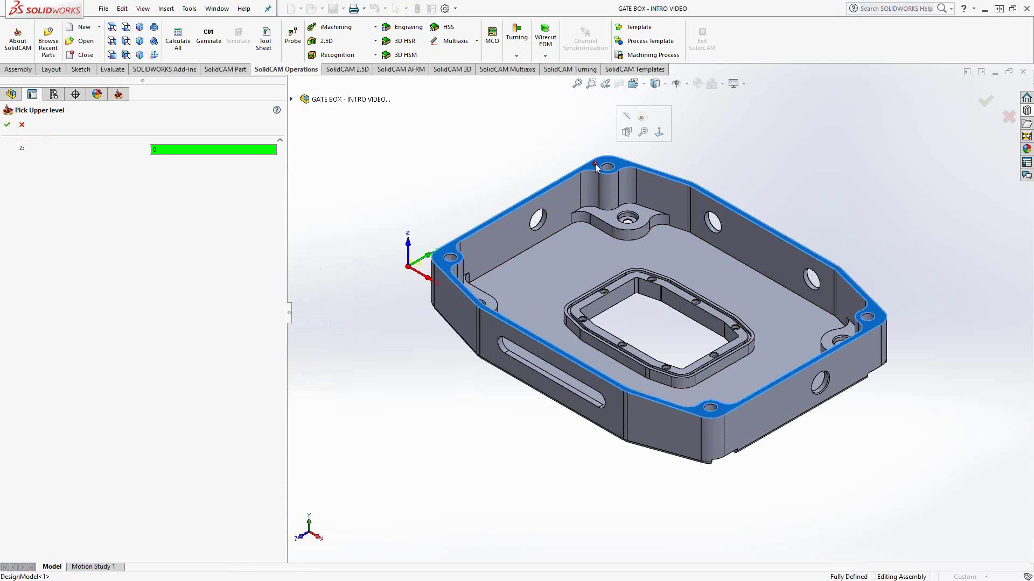
{"action": "left_click", "coordinate": [22, 125]}
{"action": "left_click", "coordinate": [244, 381]}
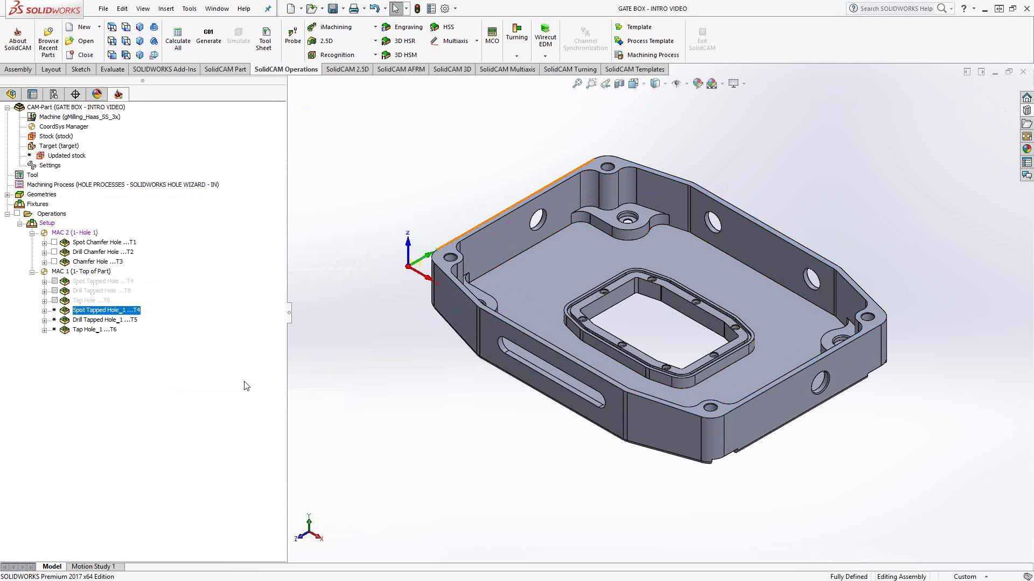
Synchronize & calculate Spot Tapped Hole_1, Drill Tapped Hole_1 and Tap Hole_1, then hide their toolpaths
{"action": "left_click", "coordinate": [93, 329], "text": "shift"}
{"action": "right_click", "coordinate": [89, 333]}
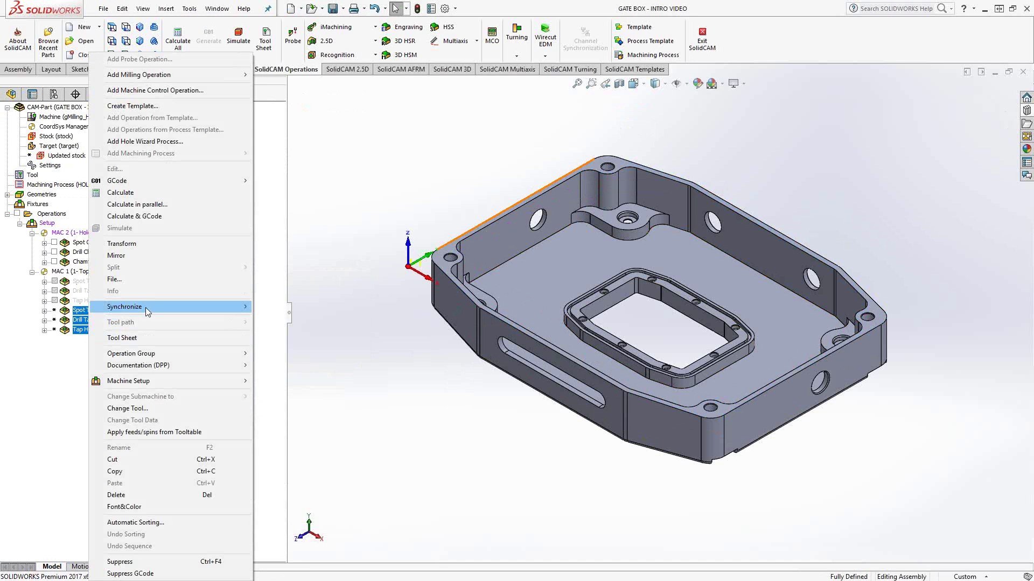
{"action": "mouse_move", "coordinate": [146, 307]}
{"action": "left_click", "coordinate": [293, 330]}
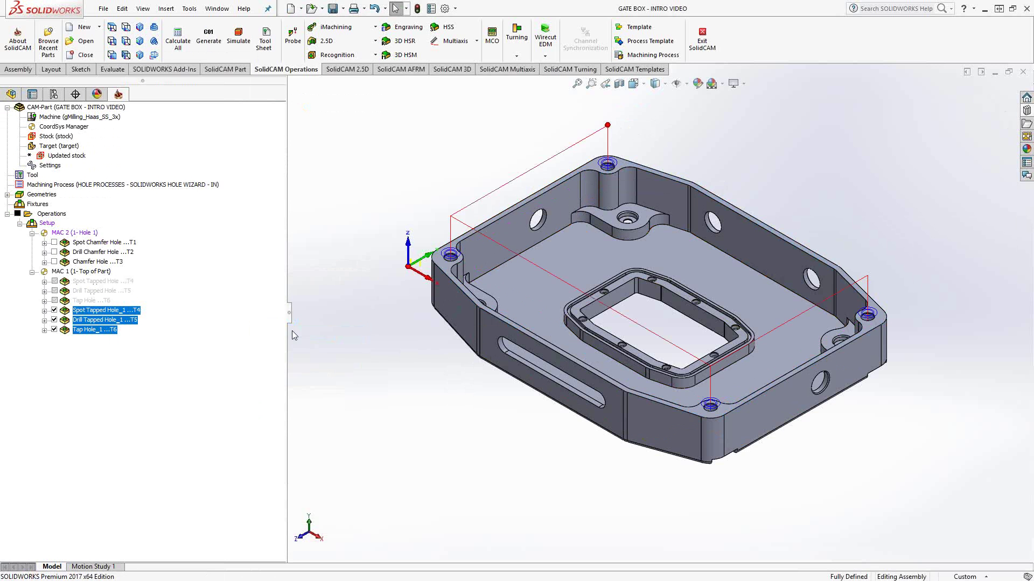
{"action": "middle_click_drag", "start_coordinate": [619, 323], "coordinate": [641, 259]}
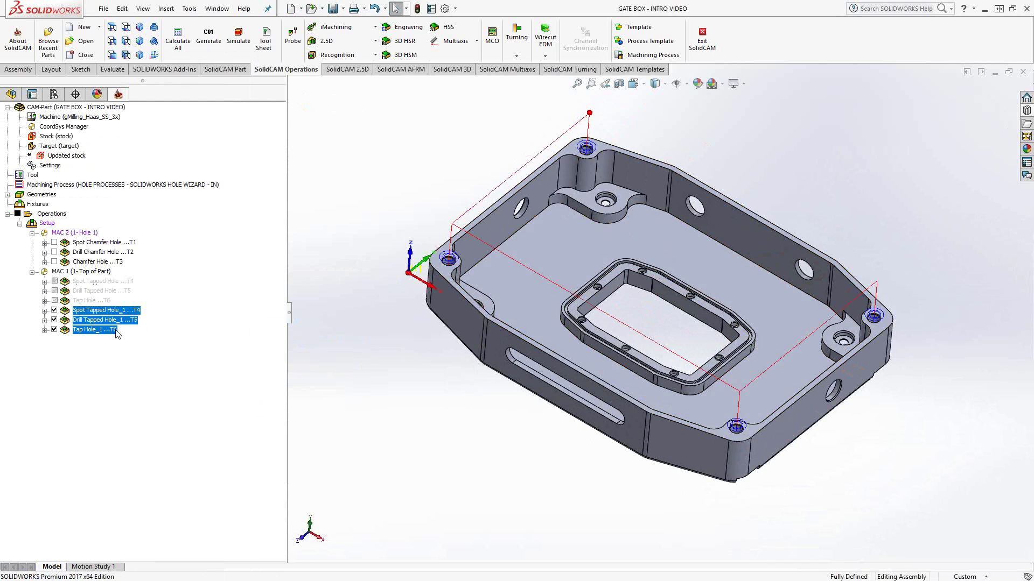
{"action": "left_click", "coordinate": [55, 310]}
{"action": "left_click", "coordinate": [88, 330]}
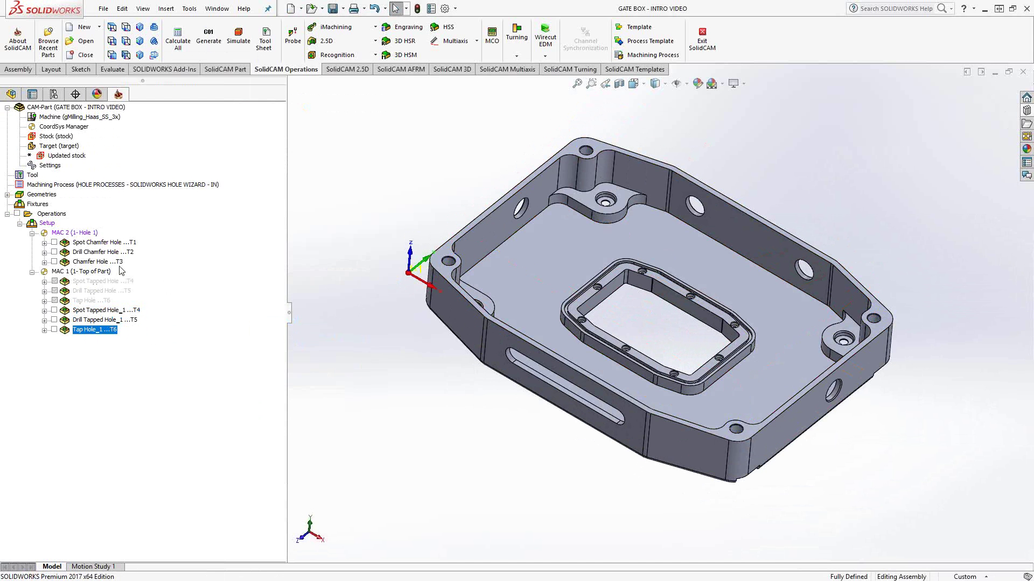
Orbit the part to another side and add operations from a process template on Tap Hole_1
{"action": "middle_click_drag", "start_coordinate": [594, 249], "coordinate": [731, 260]}
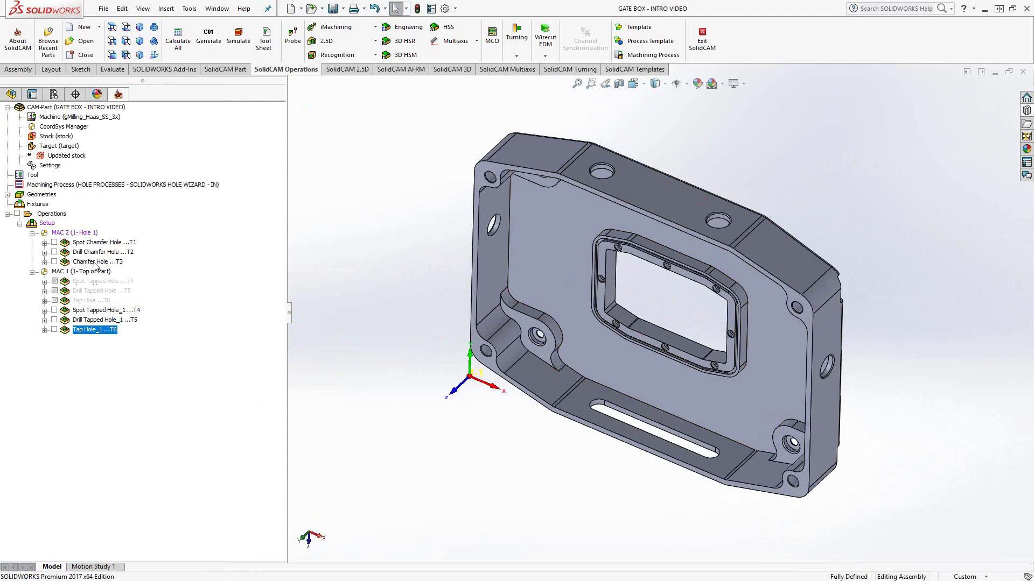
{"action": "right_click", "coordinate": [105, 331]}
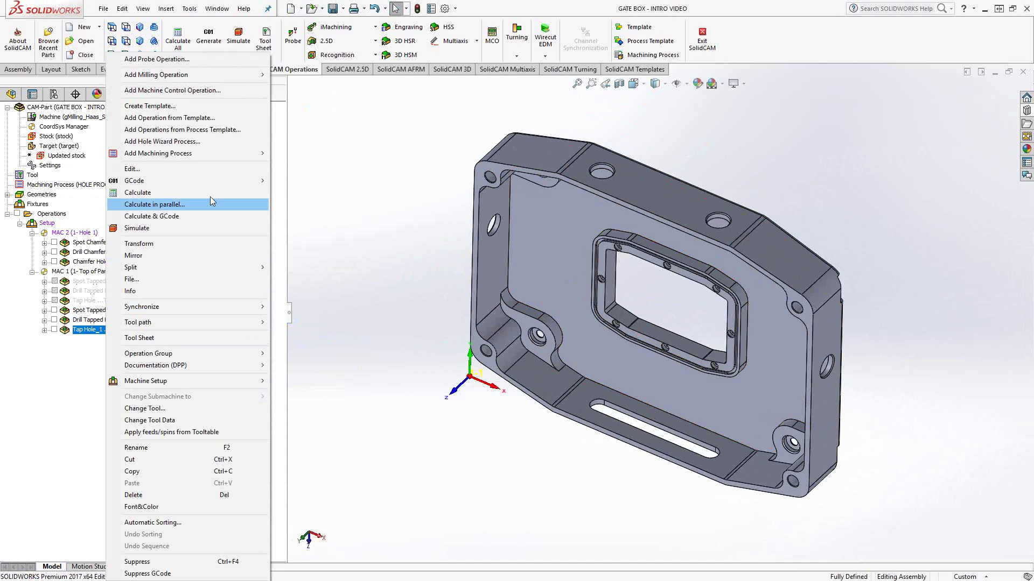
{"action": "left_click", "coordinate": [202, 130]}
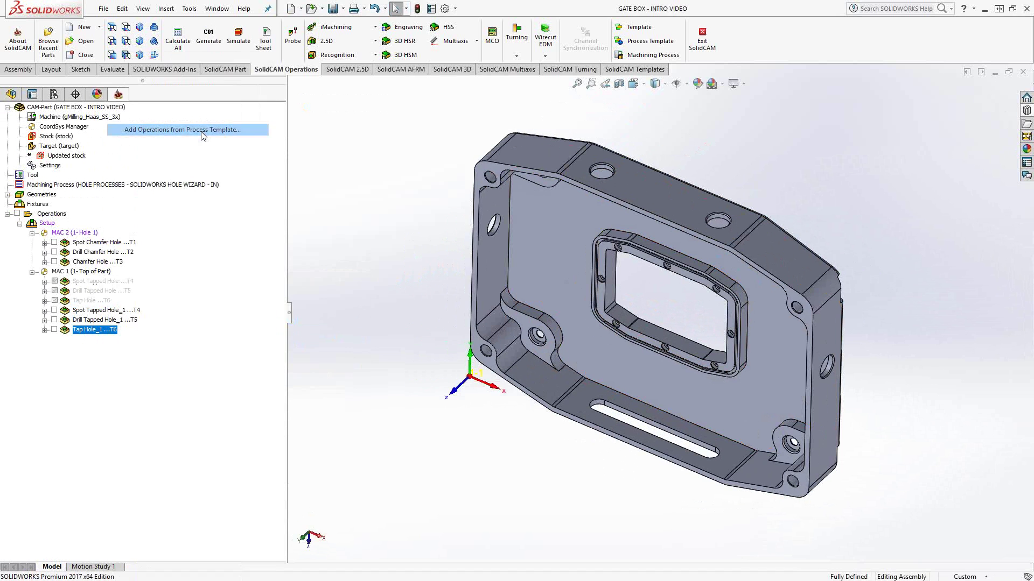
Apply the Chamfer Hole Example template with template naming on CoordSys MAC 3 (1-Holes 2 & 3)
{"action": "left_click", "coordinate": [192, 134]}
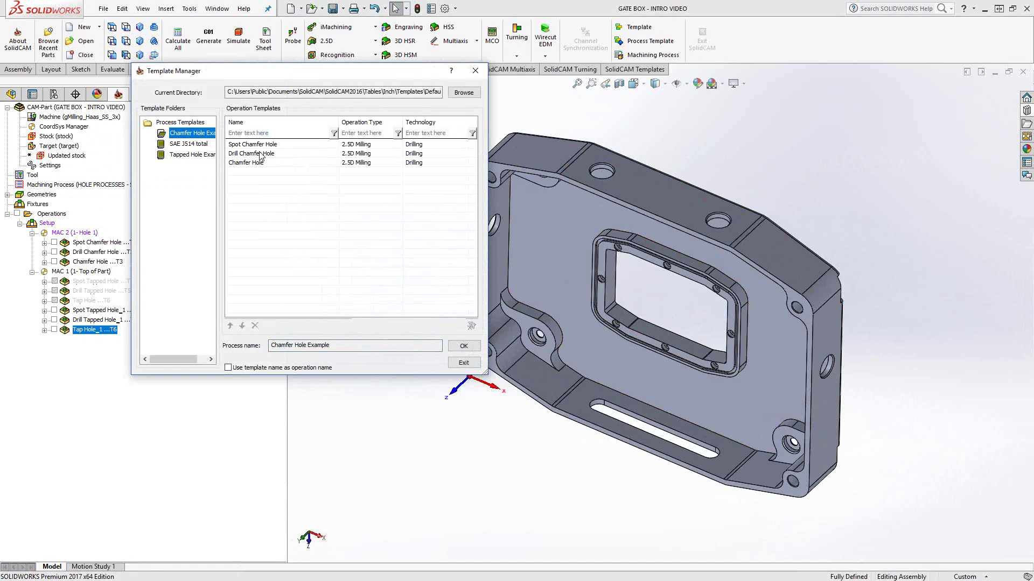
{"action": "left_click", "coordinate": [230, 368]}
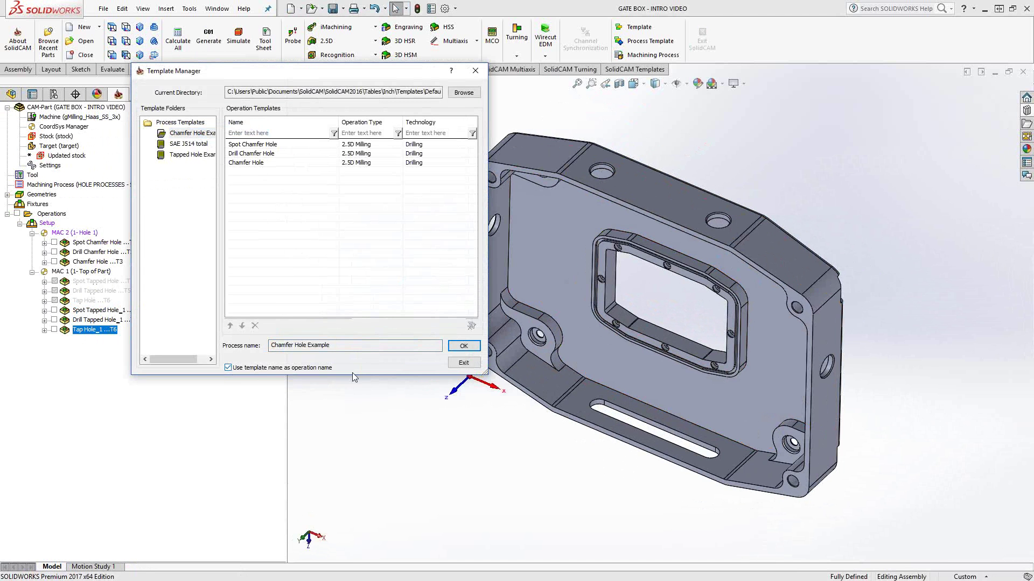
{"action": "left_click", "coordinate": [463, 346]}
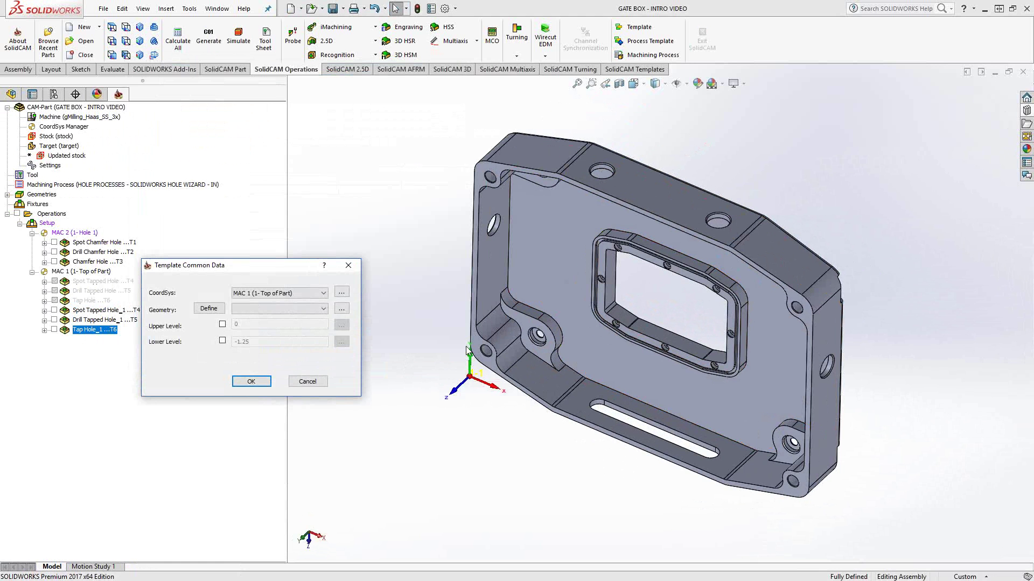
{"action": "left_click", "coordinate": [324, 292]}
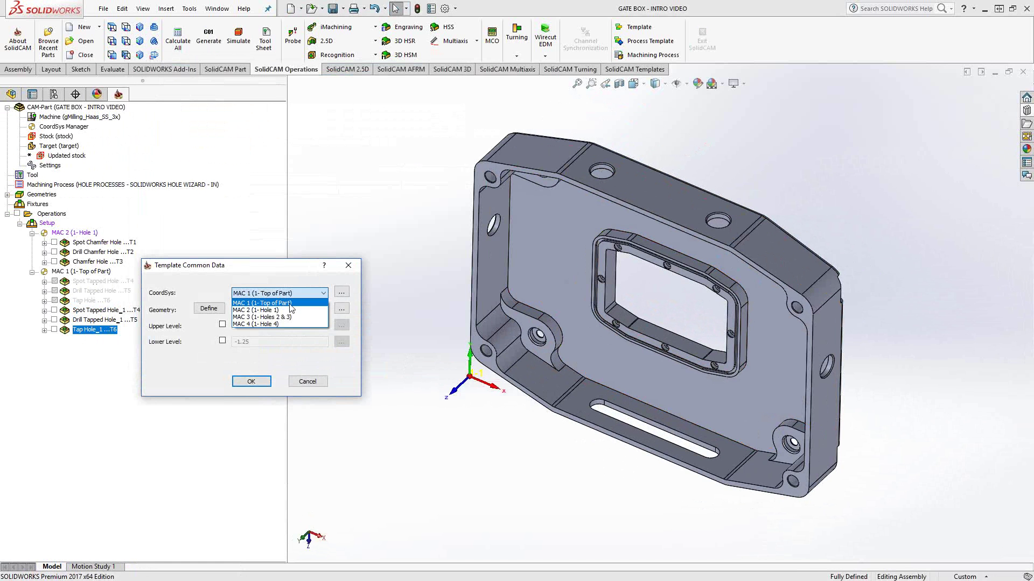
{"action": "left_click", "coordinate": [264, 318]}
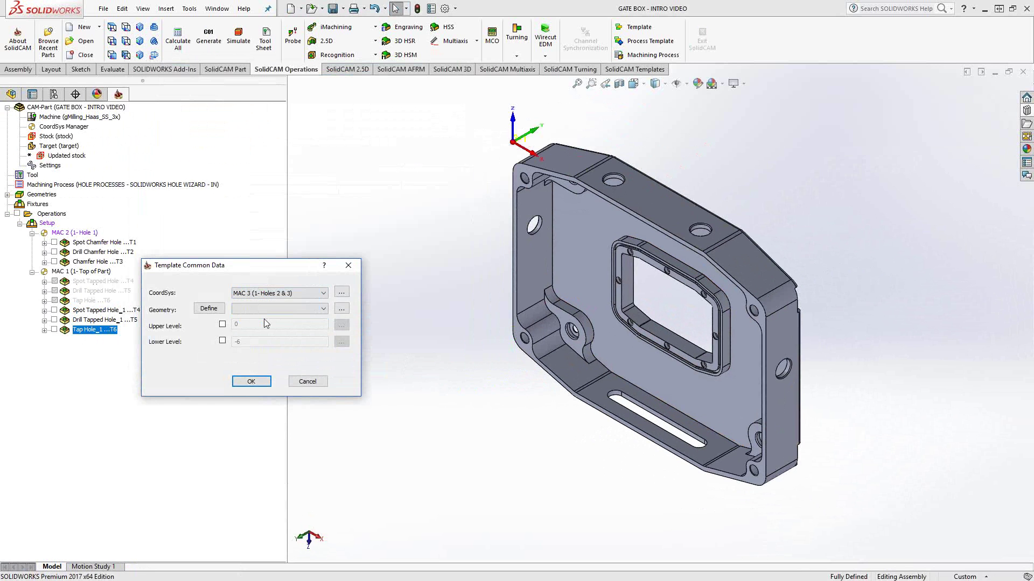
Define the two top-face holes as geometry, pick the Upper Level on the top face, and create the operations
{"action": "left_click", "coordinate": [211, 309]}
{"action": "left_click", "coordinate": [648, 198]}
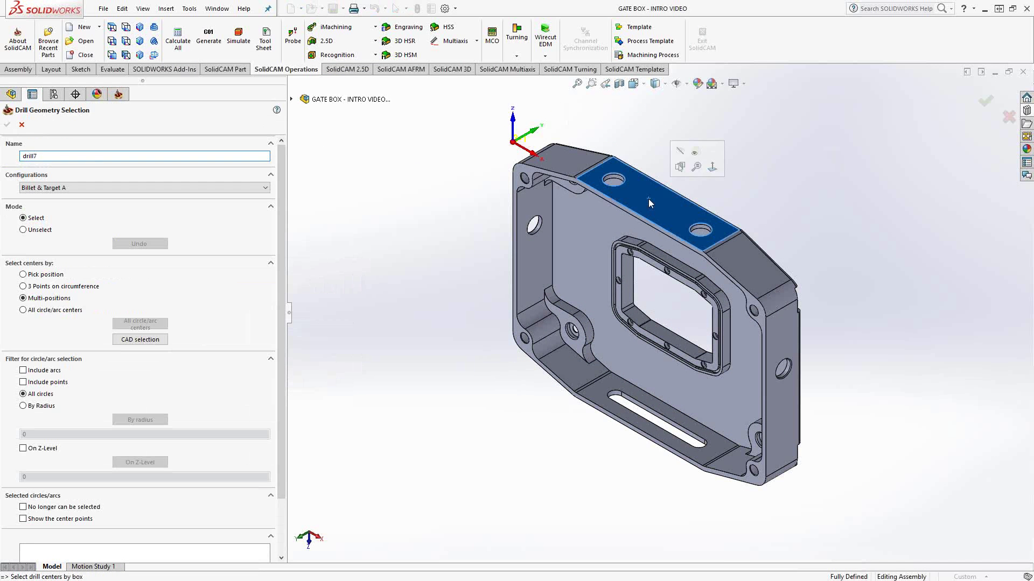
{"action": "left_click", "coordinate": [7, 125]}
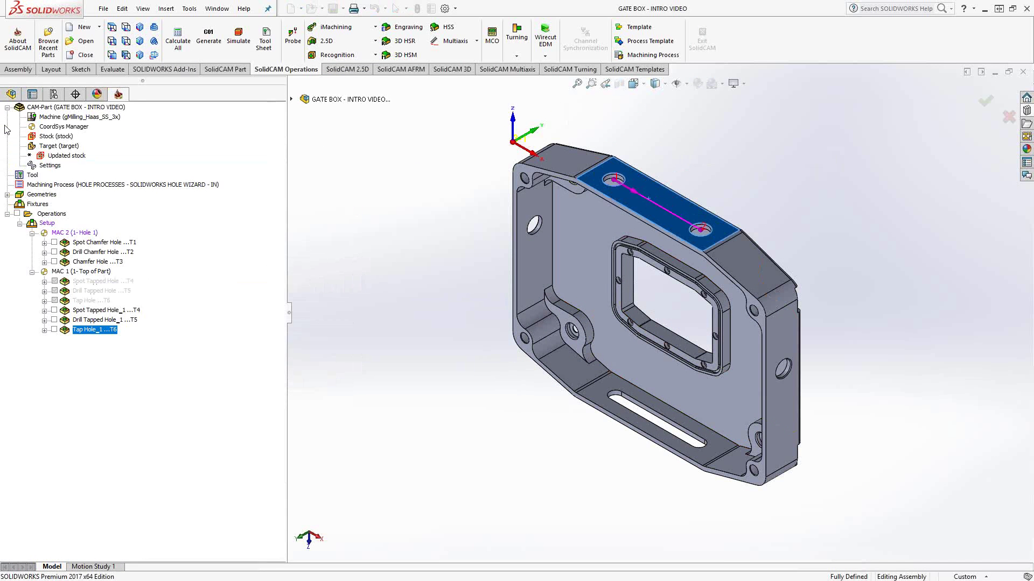
{"action": "left_click", "coordinate": [222, 324]}
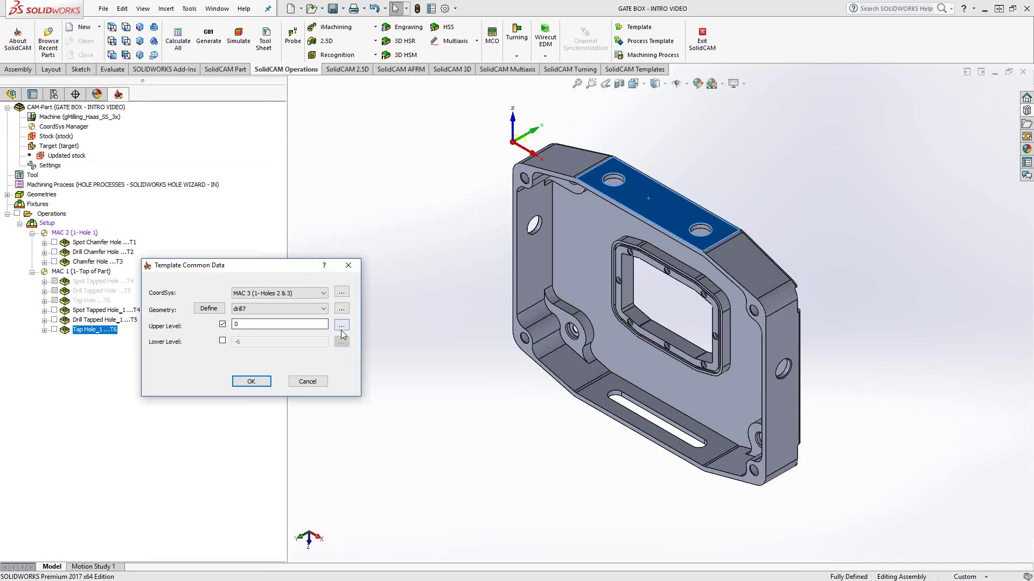
{"action": "left_click", "coordinate": [341, 326]}
{"action": "left_click", "coordinate": [635, 193]}
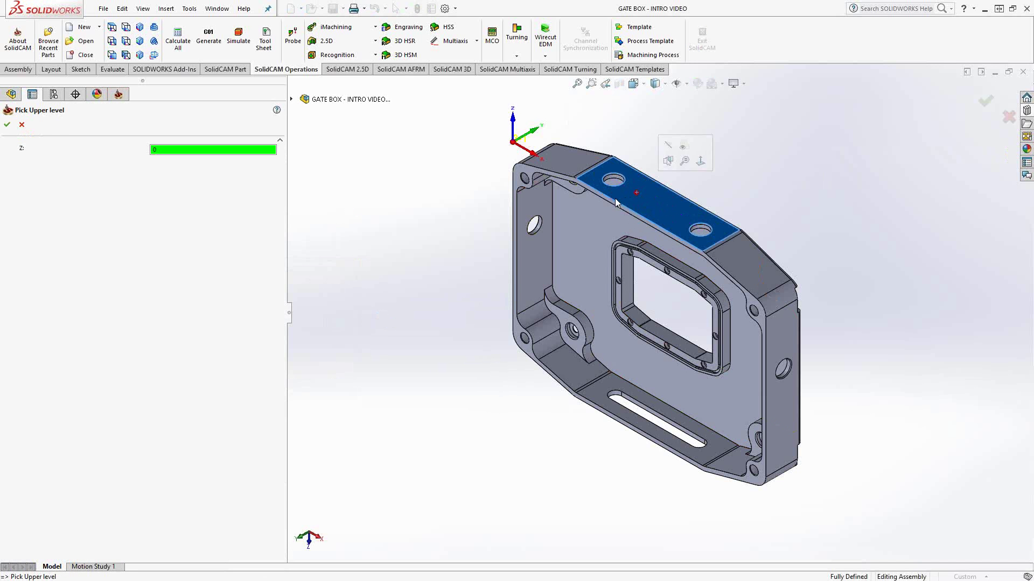
{"action": "left_click", "coordinate": [7, 125]}
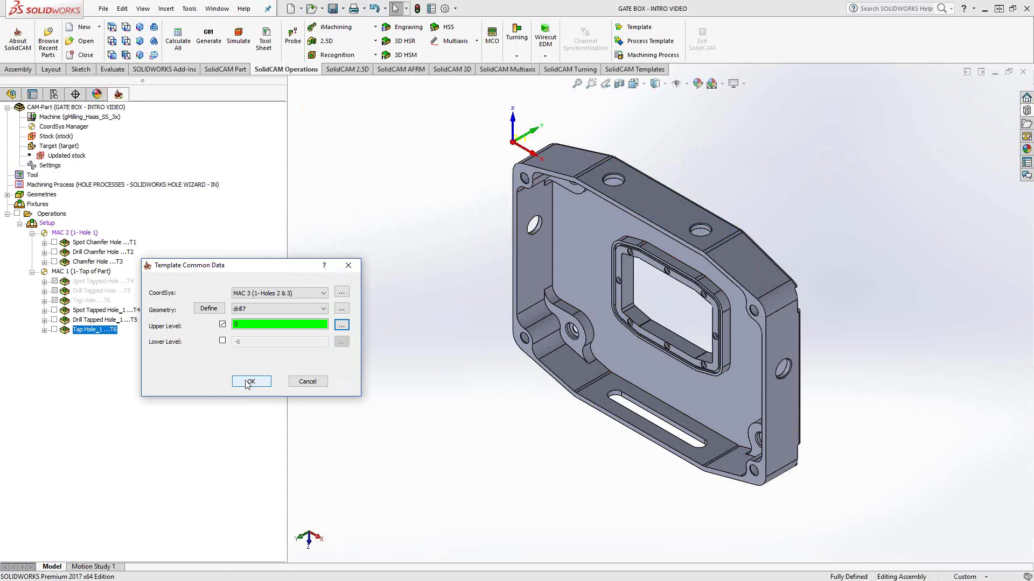
{"action": "left_click", "coordinate": [254, 380]}
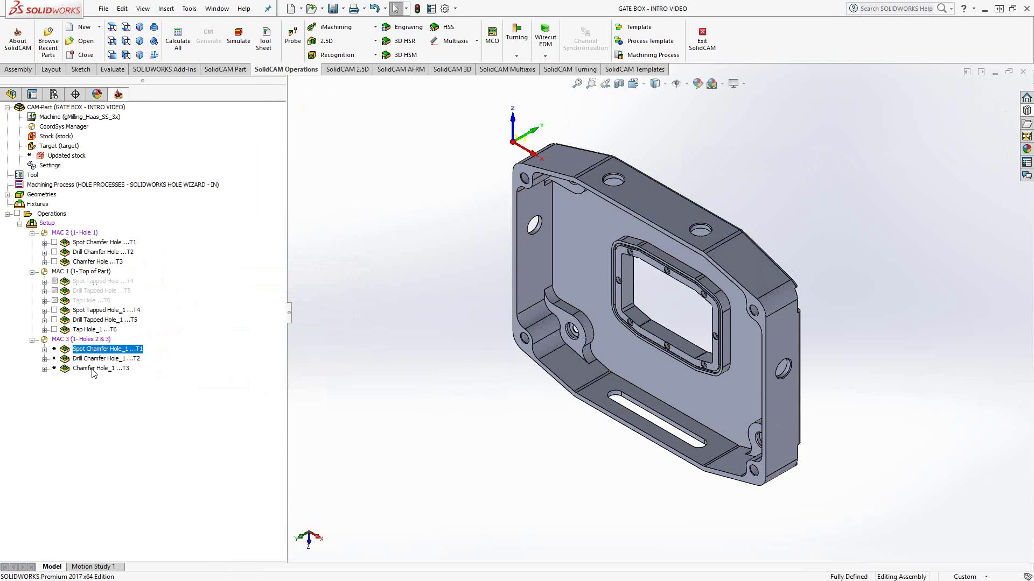
Synchronize & calculate the three MAC 3 chamfer-hole operations and orbit to view their toolpaths
{"action": "left_click", "coordinate": [92, 368], "text": "shift"}
{"action": "right_click", "coordinate": [93, 368]}
{"action": "mouse_move", "coordinate": [198, 306]}
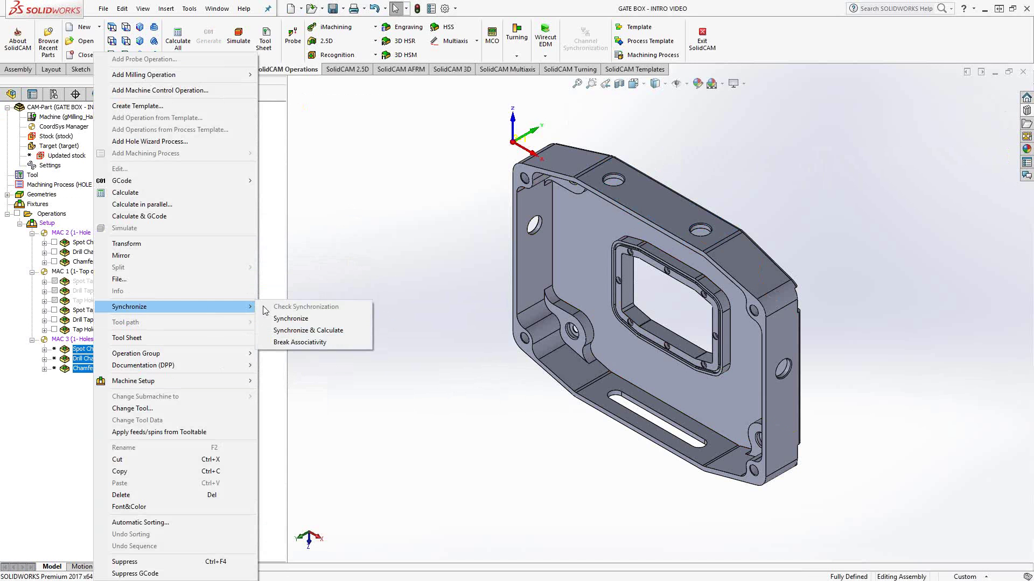
{"action": "left_click", "coordinate": [324, 332]}
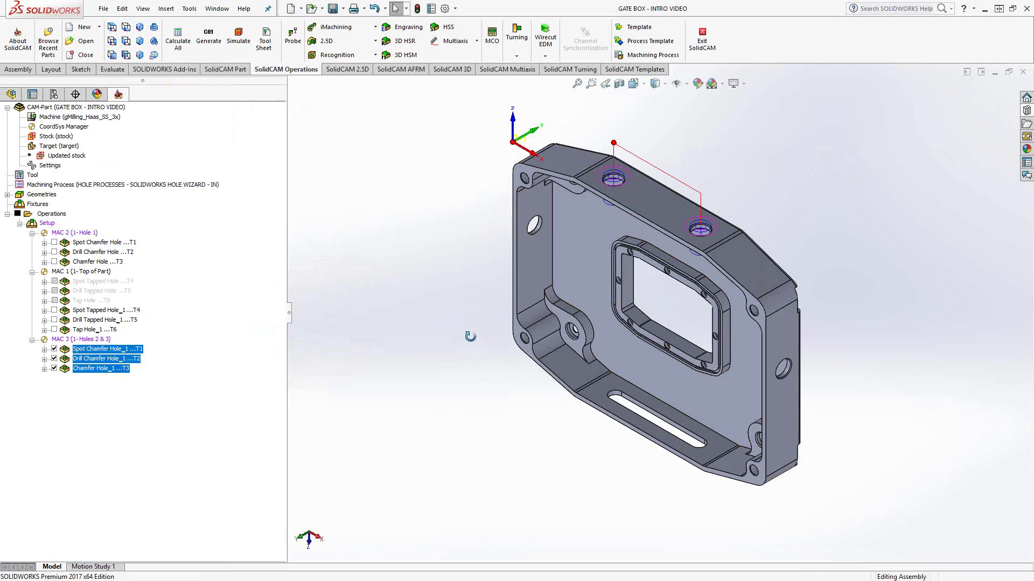
{"action": "middle_click_drag", "start_coordinate": [668, 280], "coordinate": [705, 237]}
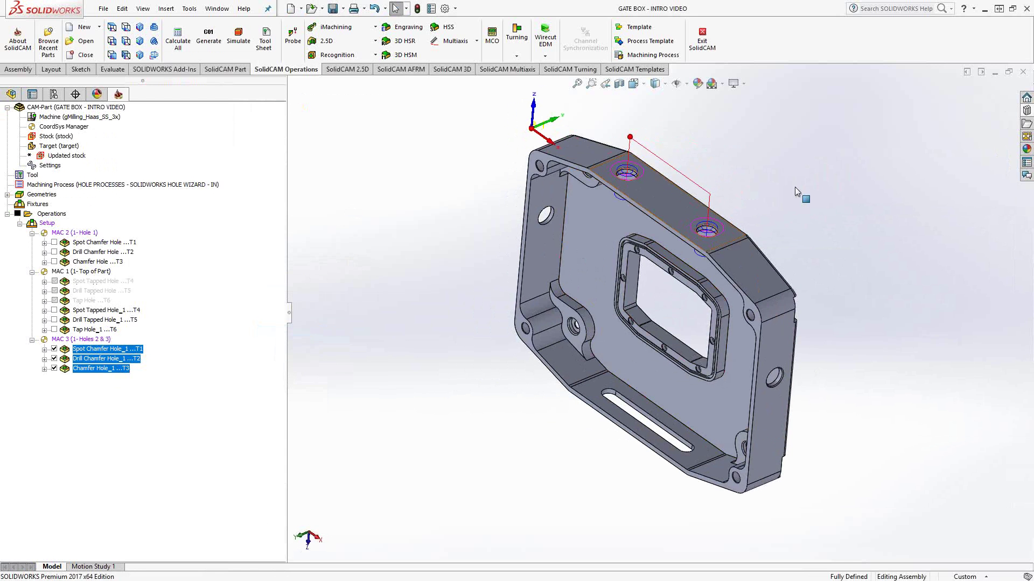
{"action": "left_click", "coordinate": [99, 370]}
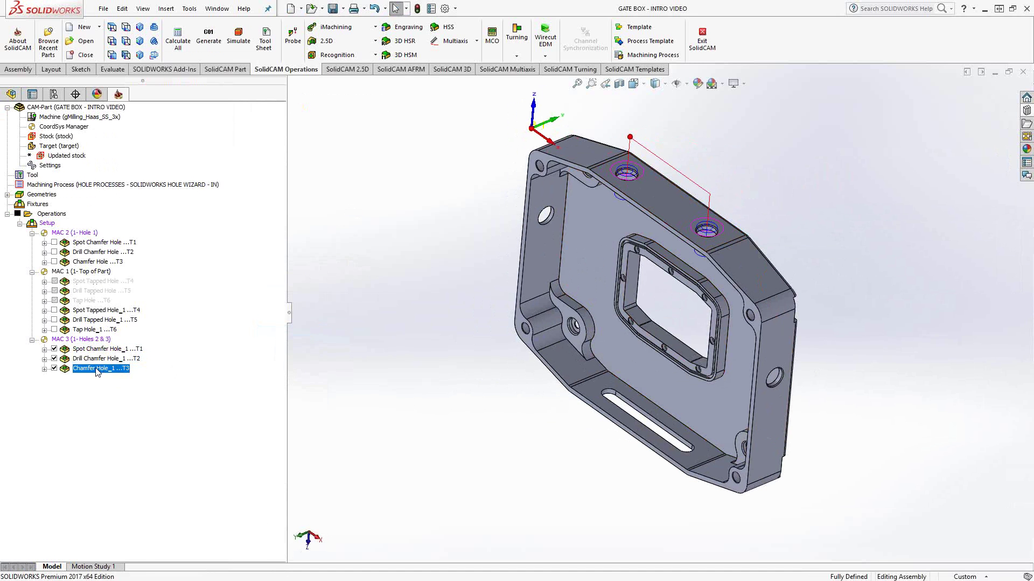
Add Chamfer Hole Example operations after Chamfer Hole_1 on CoordSys MAC 4 (1- Hole 4)
{"action": "right_click", "coordinate": [98, 369]}
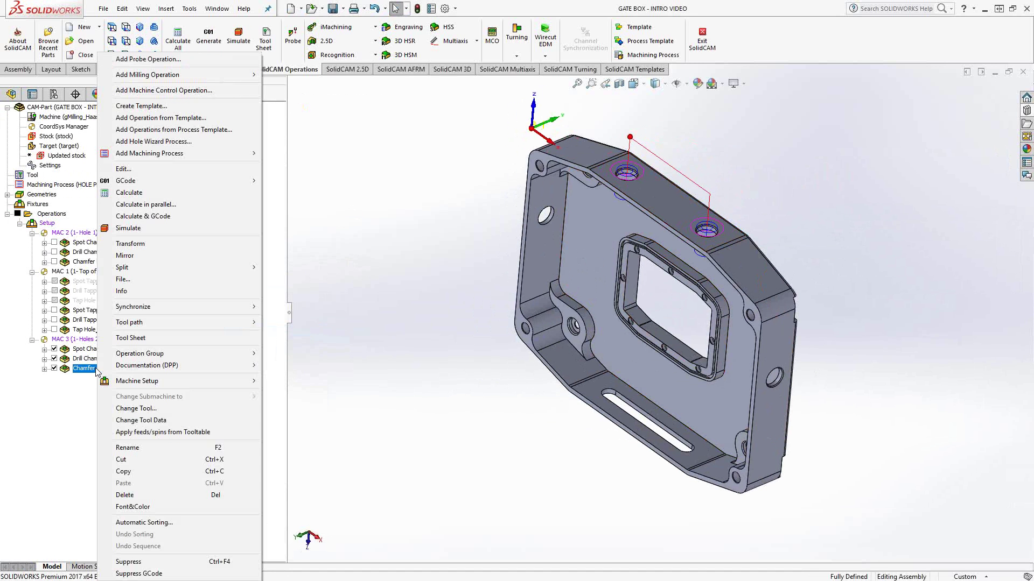
{"action": "left_click", "coordinate": [187, 131]}
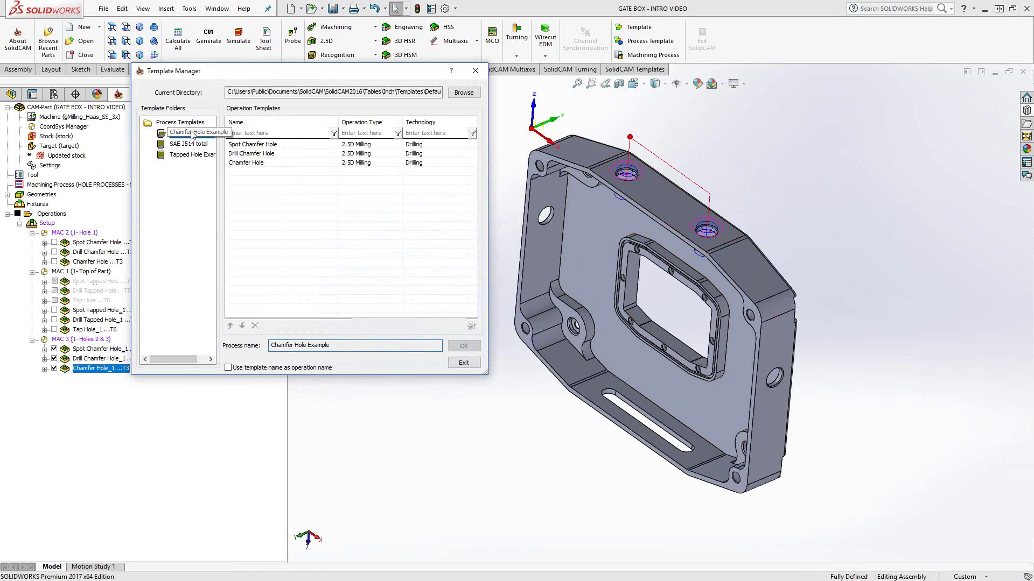
{"action": "left_click", "coordinate": [191, 134]}
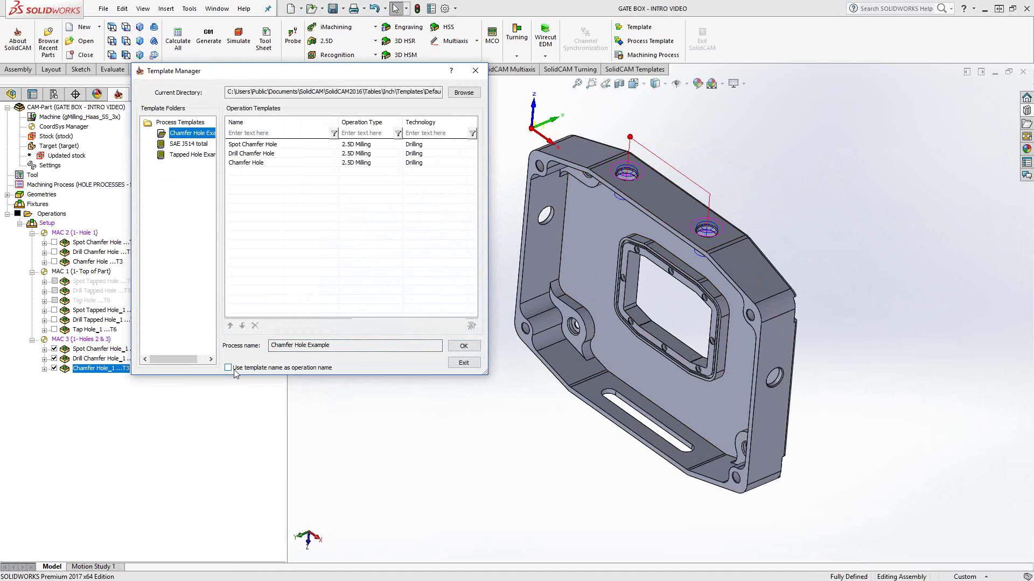
{"action": "left_click", "coordinate": [463, 346]}
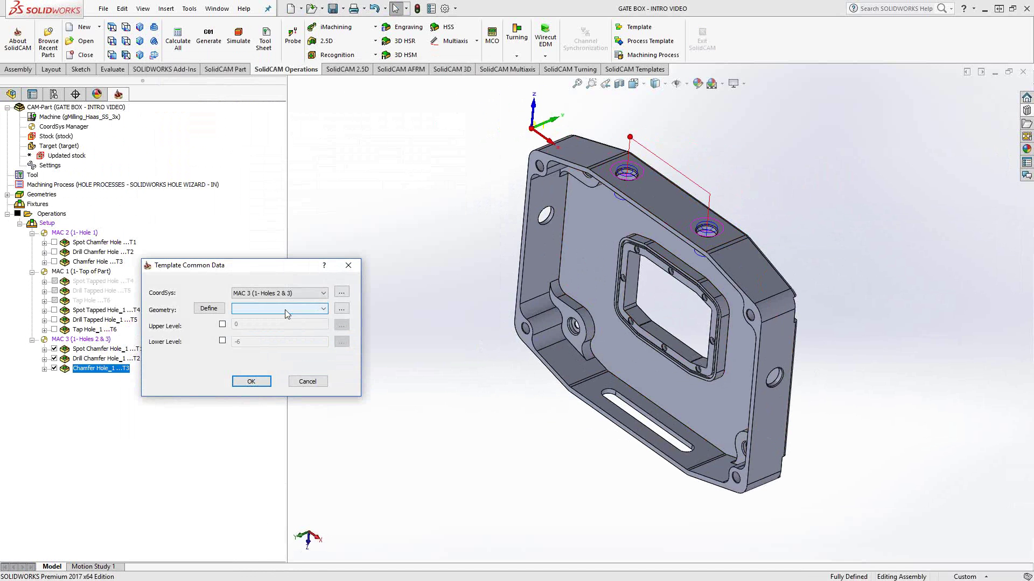
{"action": "left_click", "coordinate": [323, 293]}
{"action": "left_click", "coordinate": [270, 324]}
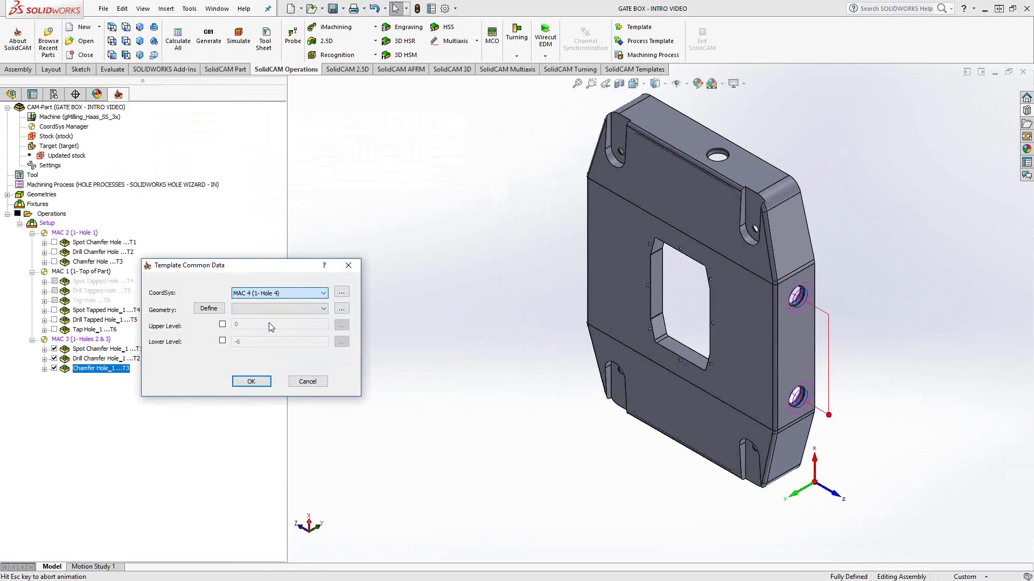
Define drill8 hole geometry on the top face, pick the Upper Level, and create the three D_drill8 operations
{"action": "left_click", "coordinate": [209, 308]}
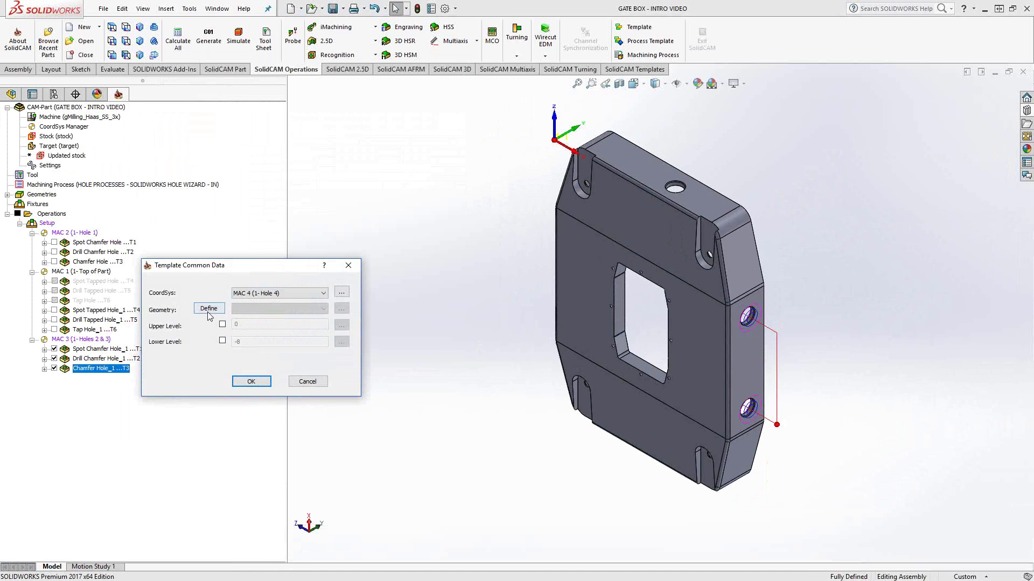
{"action": "left_click", "coordinate": [630, 159]}
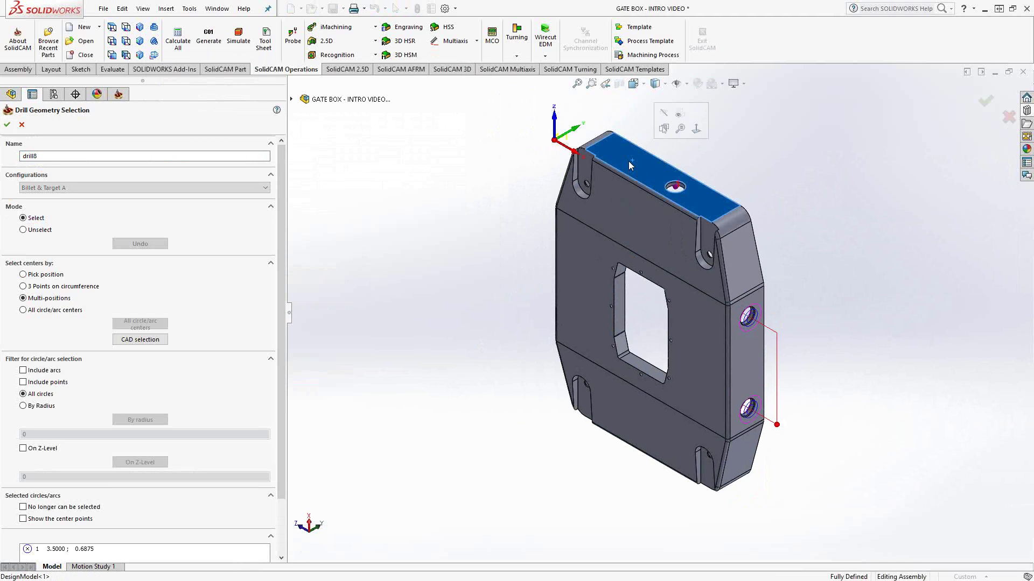
{"action": "left_click", "coordinate": [7, 125]}
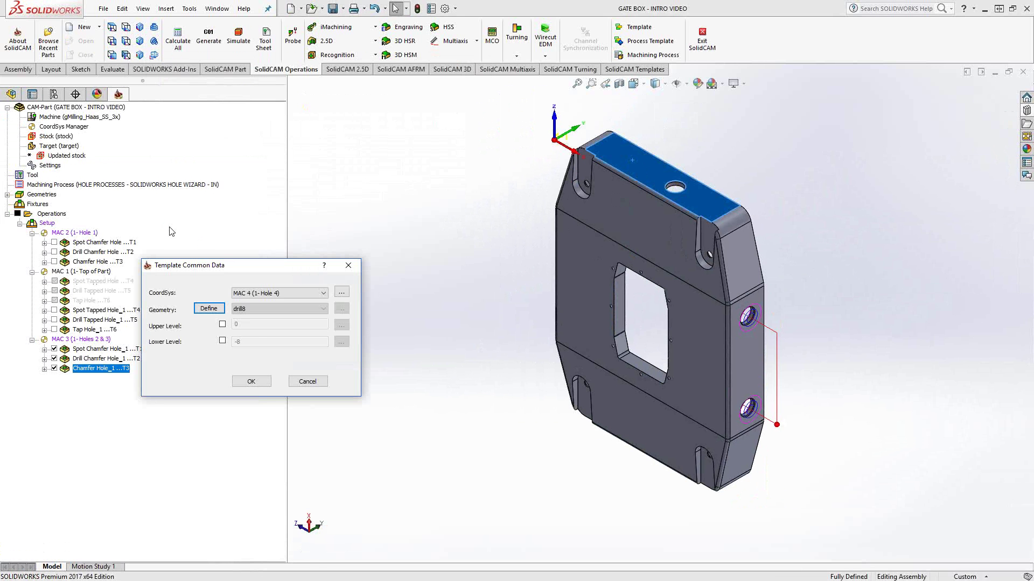
{"action": "left_click", "coordinate": [222, 324]}
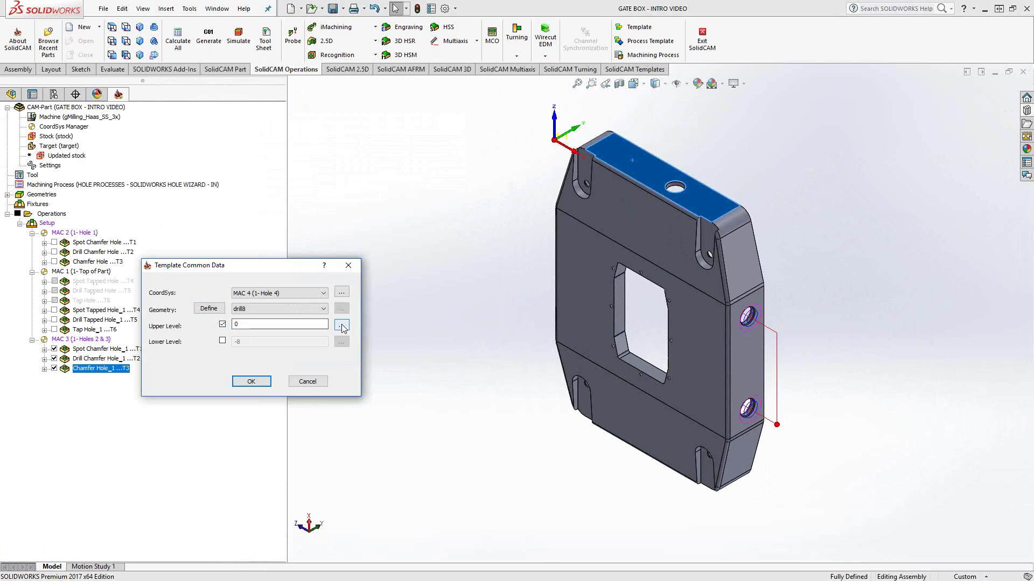
{"action": "left_click", "coordinate": [341, 325]}
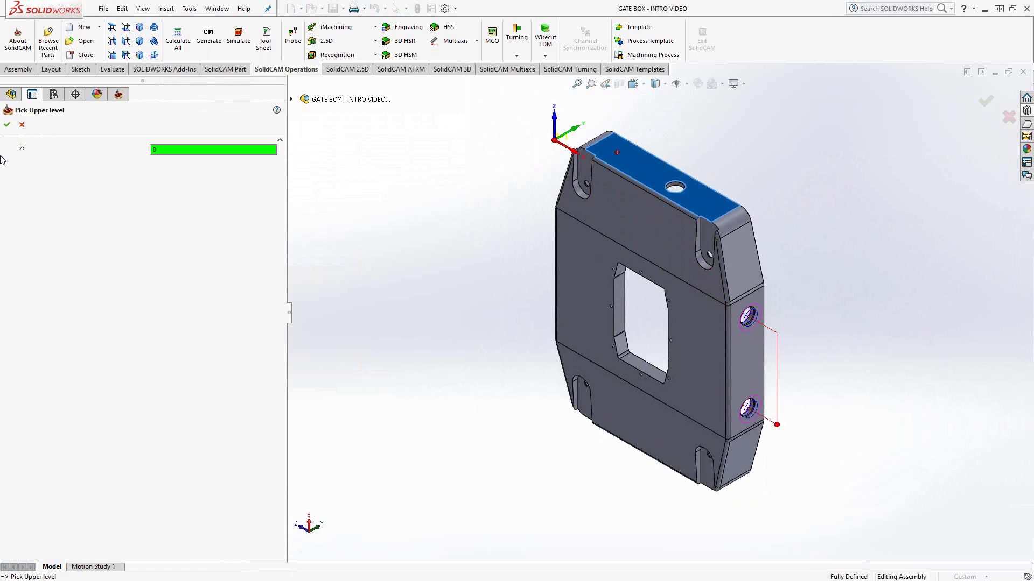
{"action": "left_click", "coordinate": [7, 124]}
{"action": "left_click", "coordinate": [246, 382]}
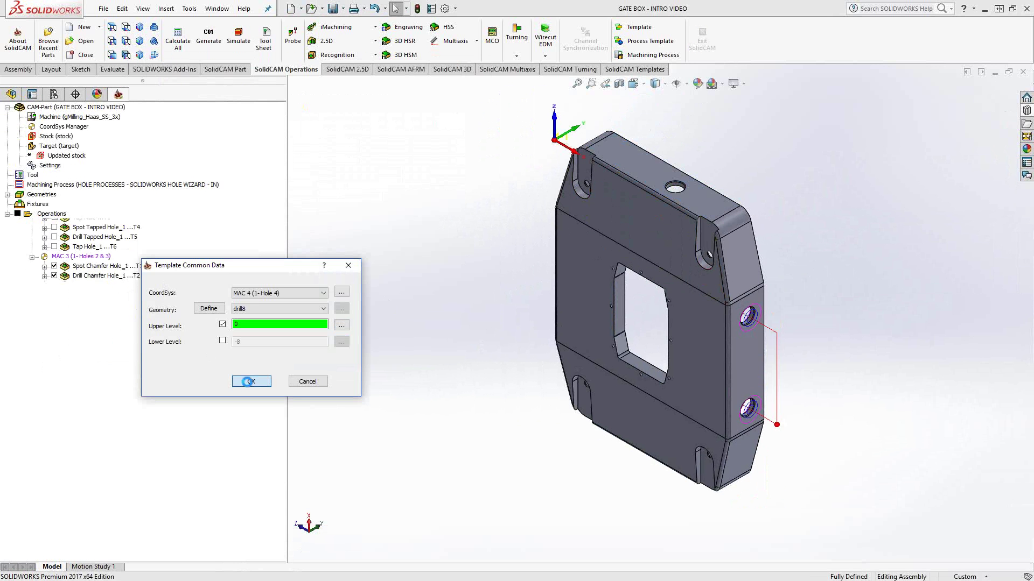
{"action": "left_click", "coordinate": [95, 409], "text": "shift"}
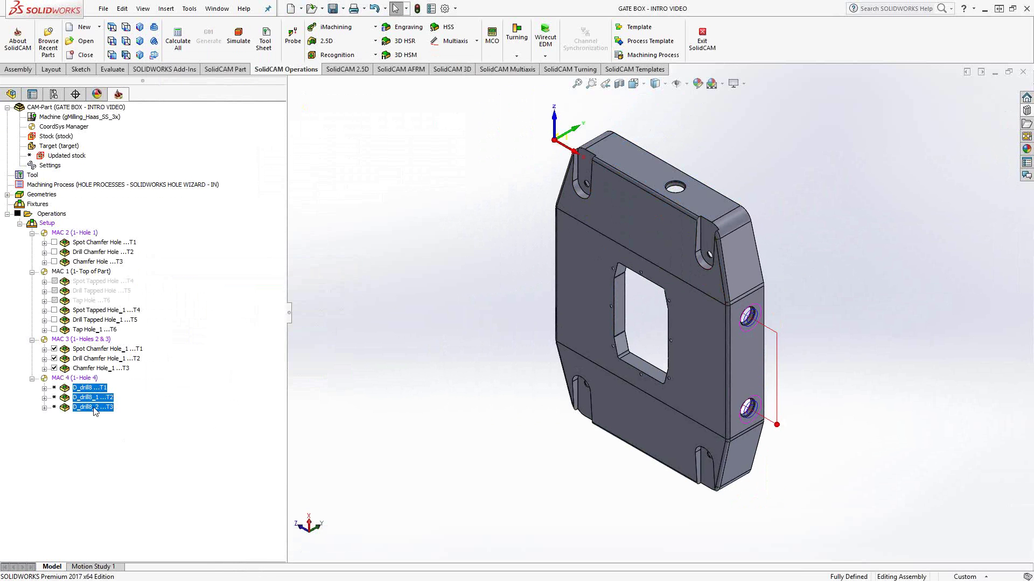
Synchronize & calculate the three MAC 4 D_drill8 operations and orbit to inspect the hole's toolpath
{"action": "right_click", "coordinate": [95, 410]}
{"action": "mouse_move", "coordinate": [189, 302]}
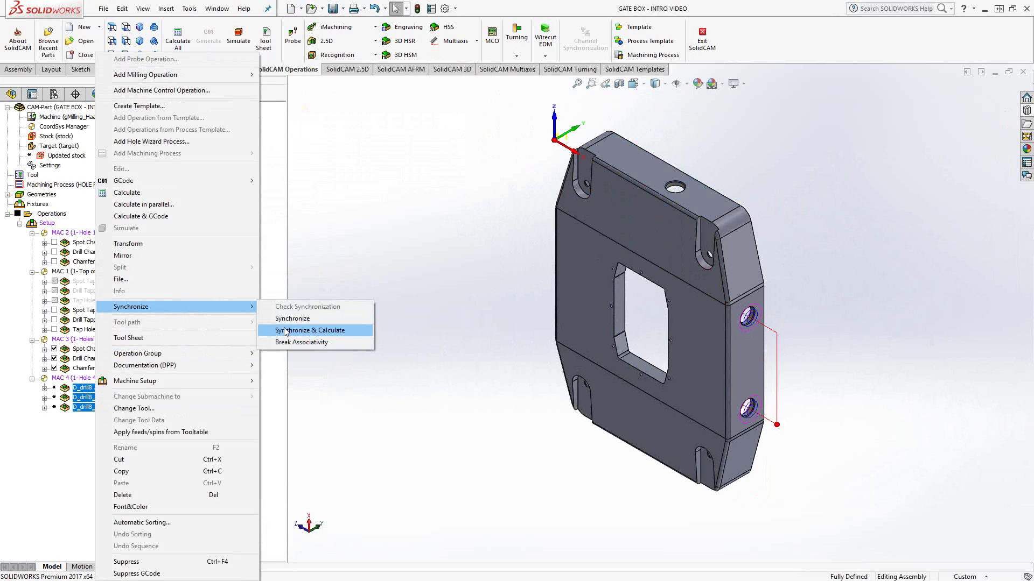
{"action": "left_click", "coordinate": [302, 330]}
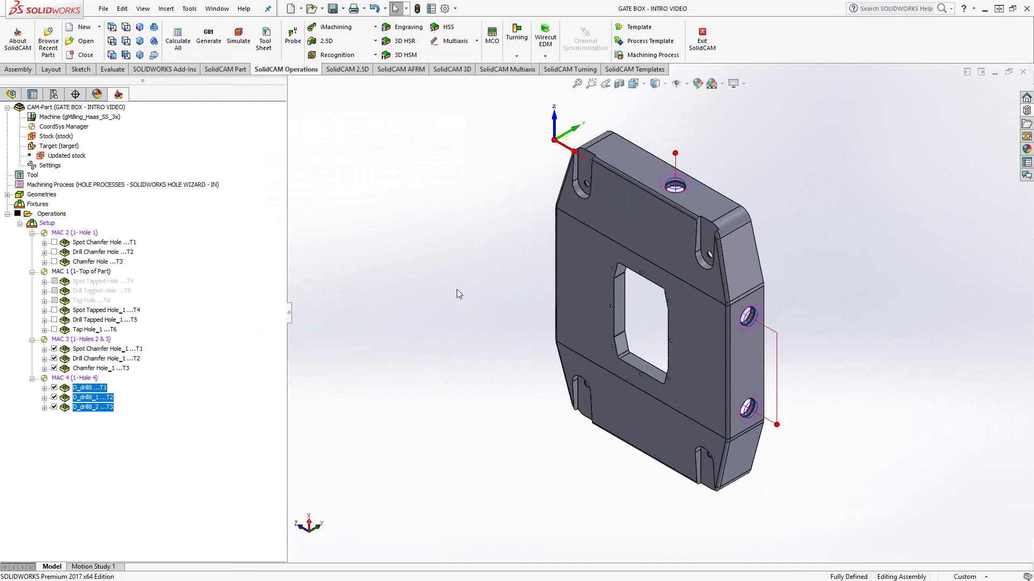
{"action": "middle_click_drag", "start_coordinate": [457, 289], "coordinate": [484, 235]}
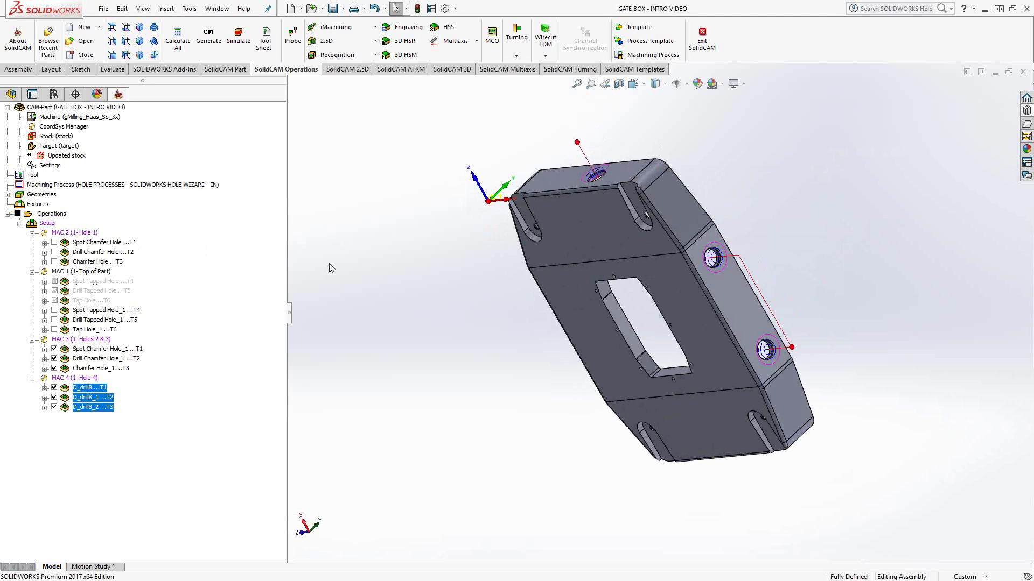